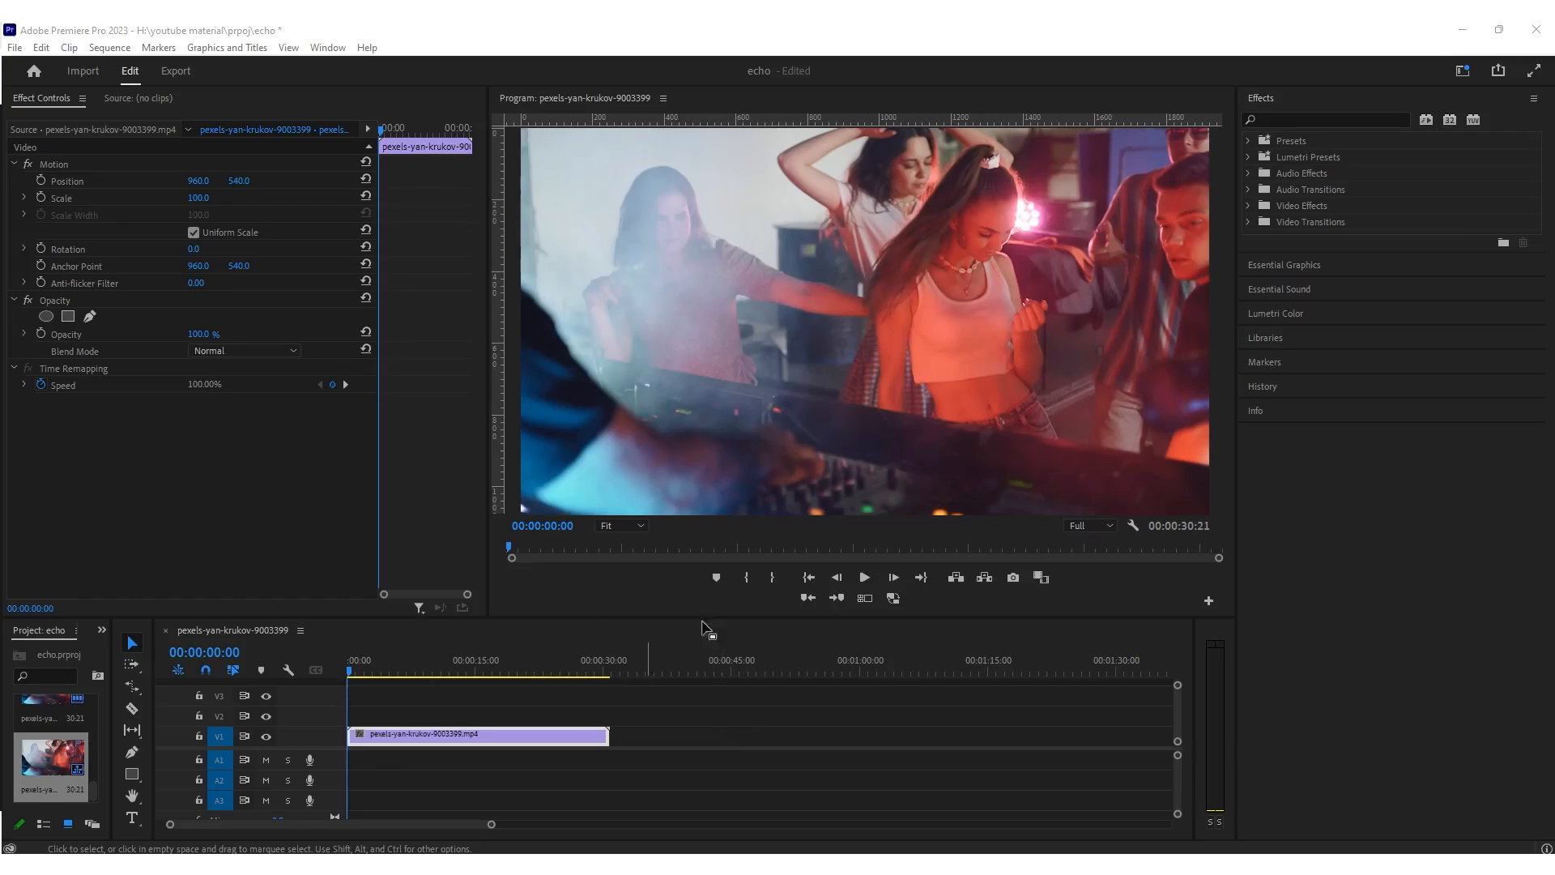
# - Preview the dance clip and apply the VR Digital Glitch video effect to it on track V1
pyautogui.click(871, 576)
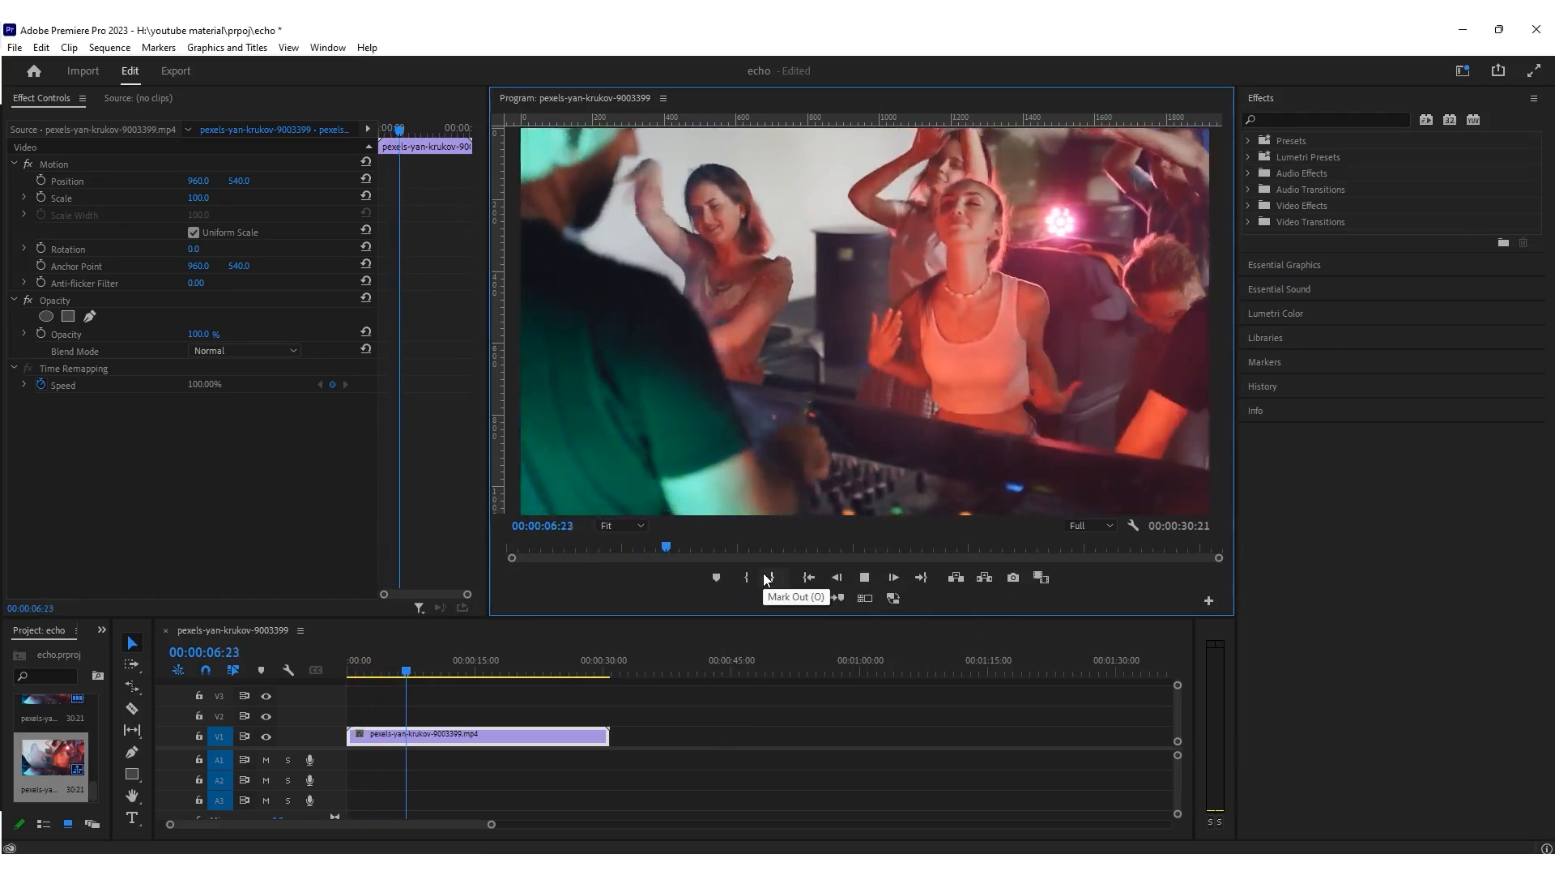
pyautogui.press('space')
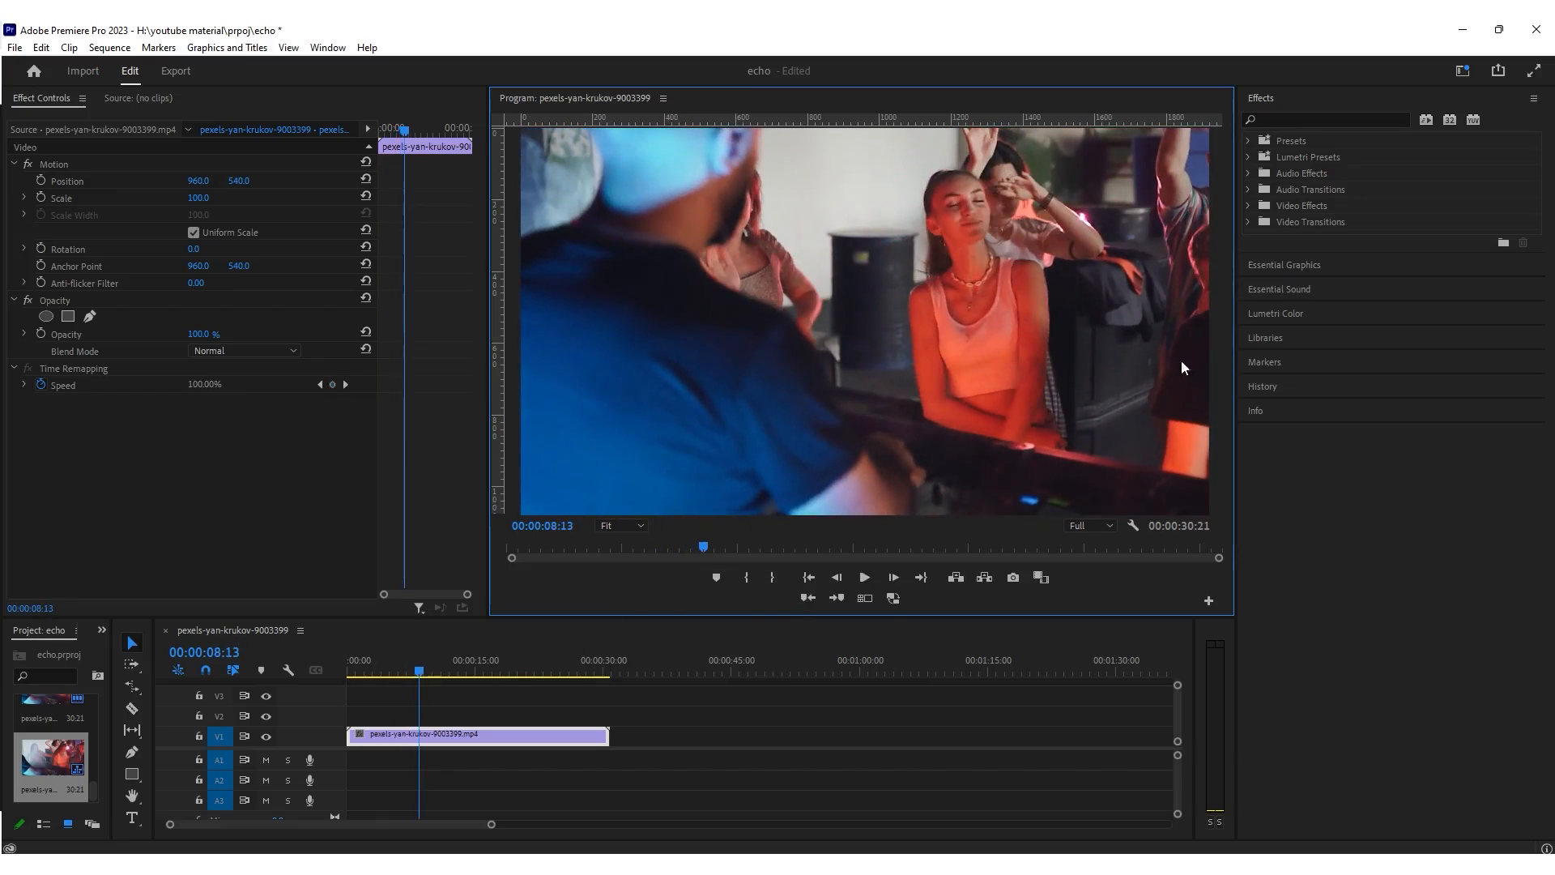
pyautogui.click(1327, 121)
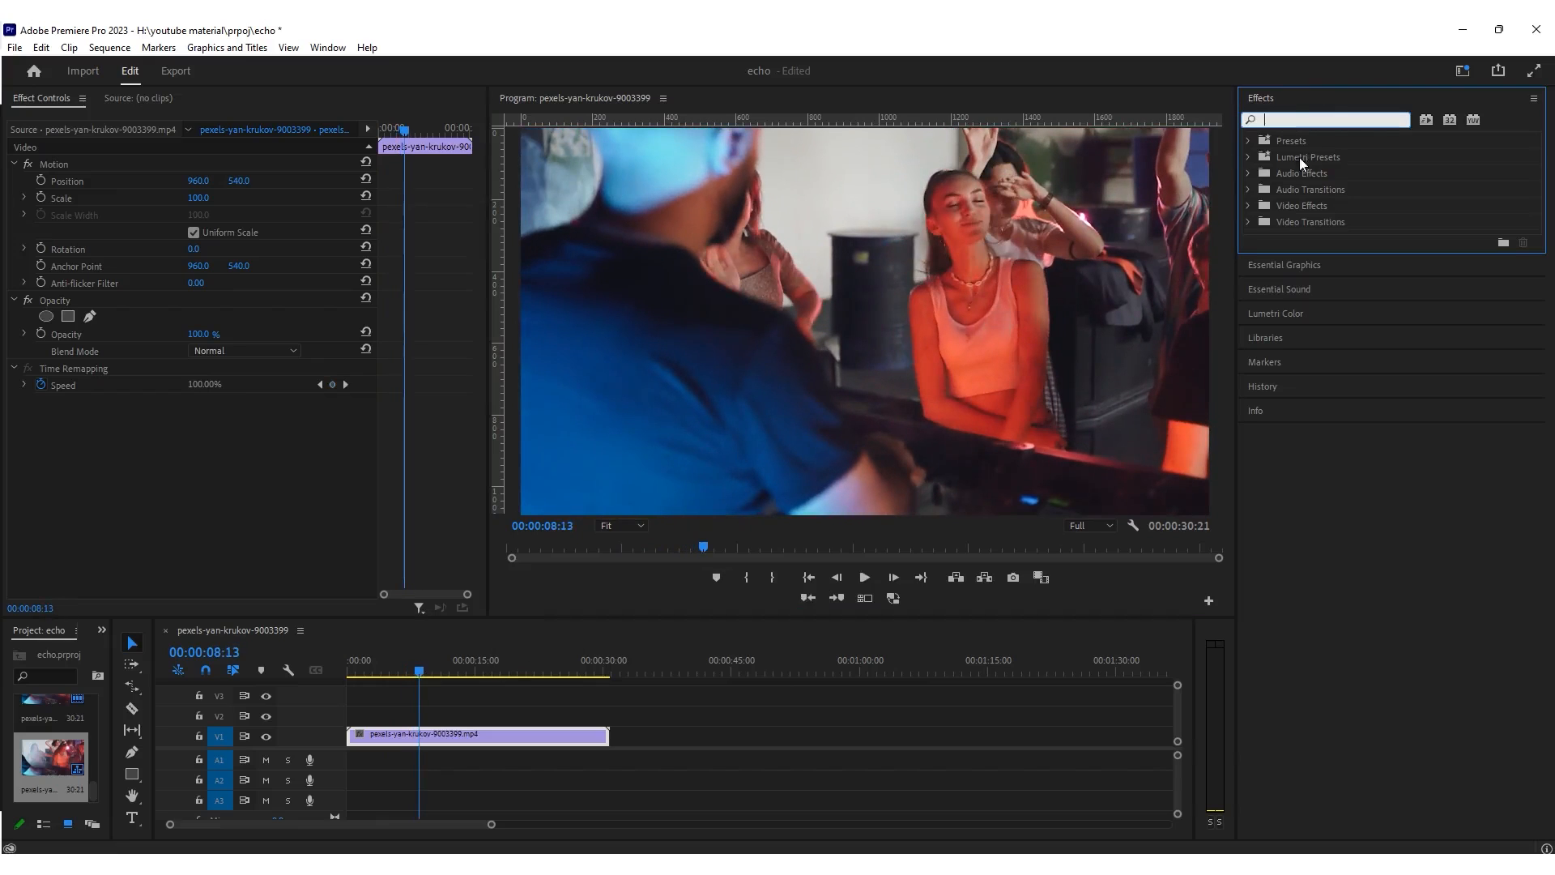
pyautogui.write('vr')
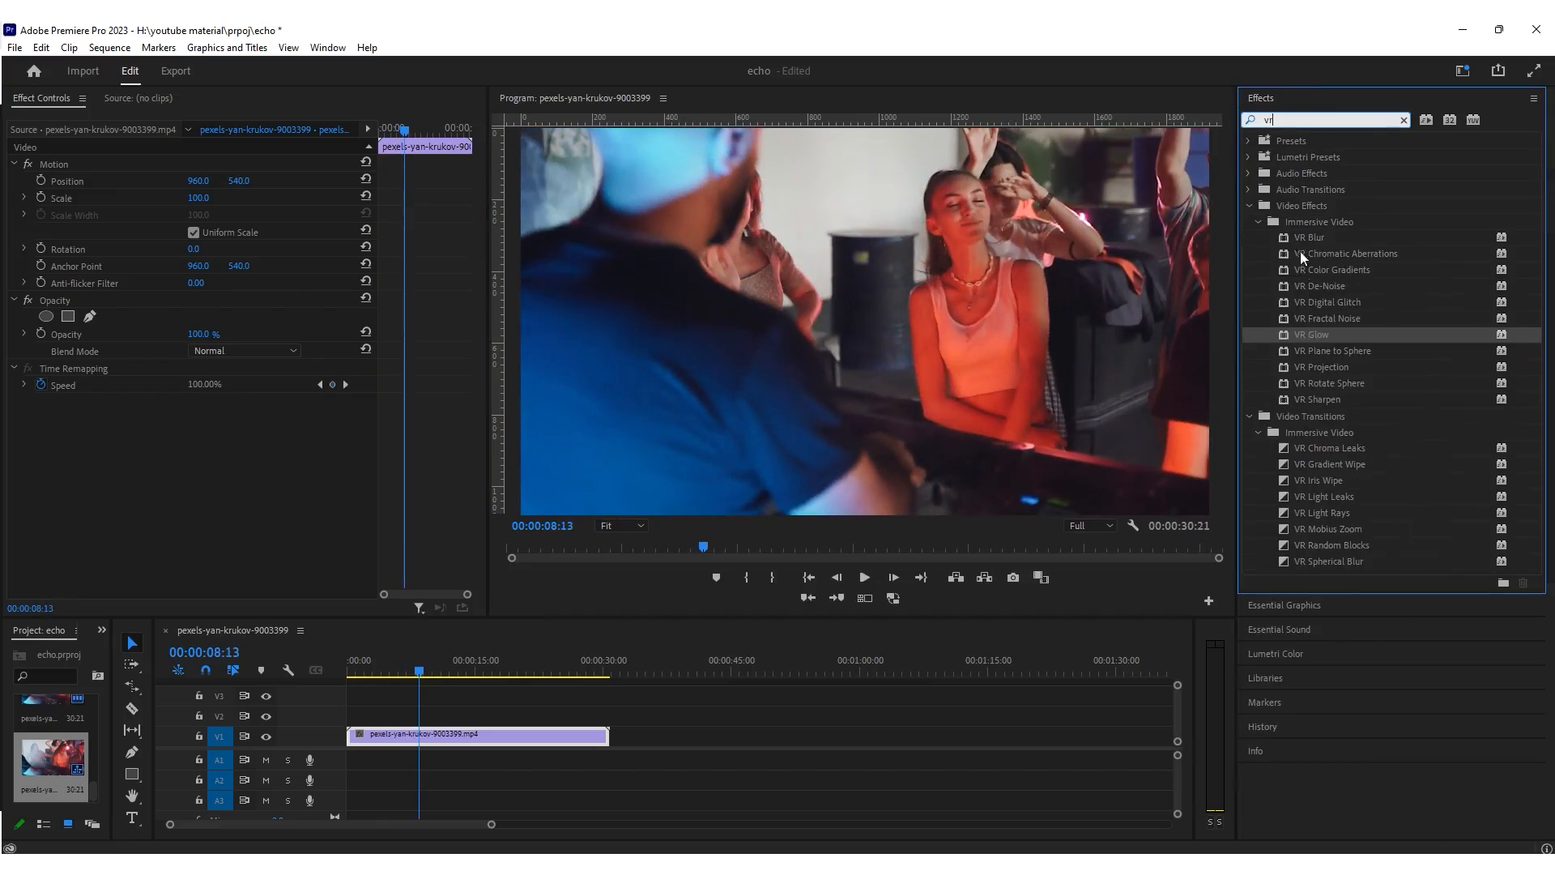
pyautogui.click(1348, 304)
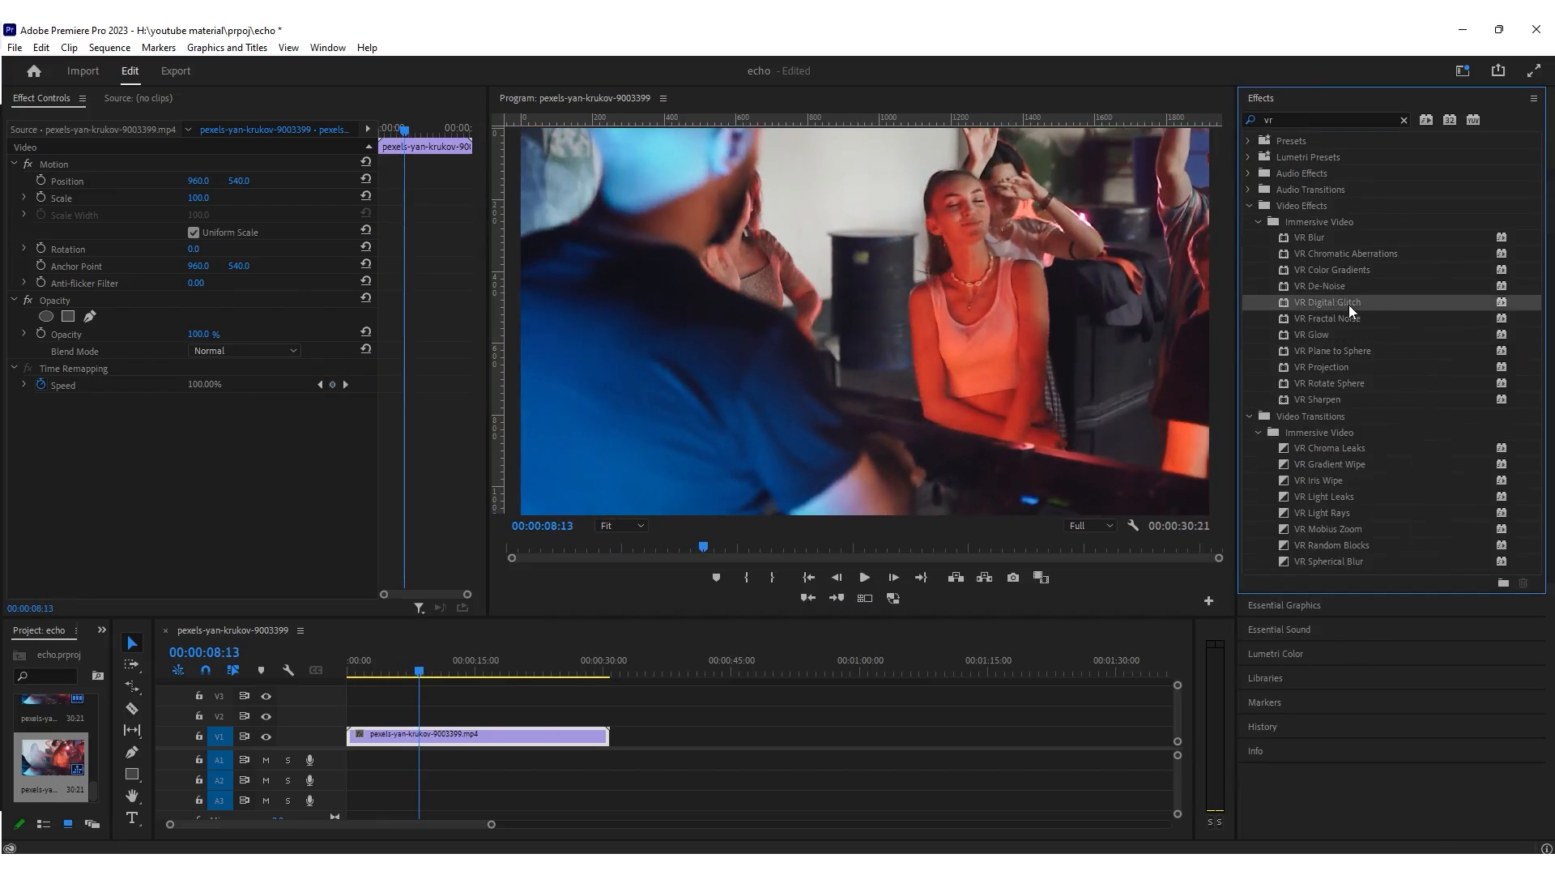
pyautogui.moveTo(1341, 304); pyautogui.dragTo(476, 739)
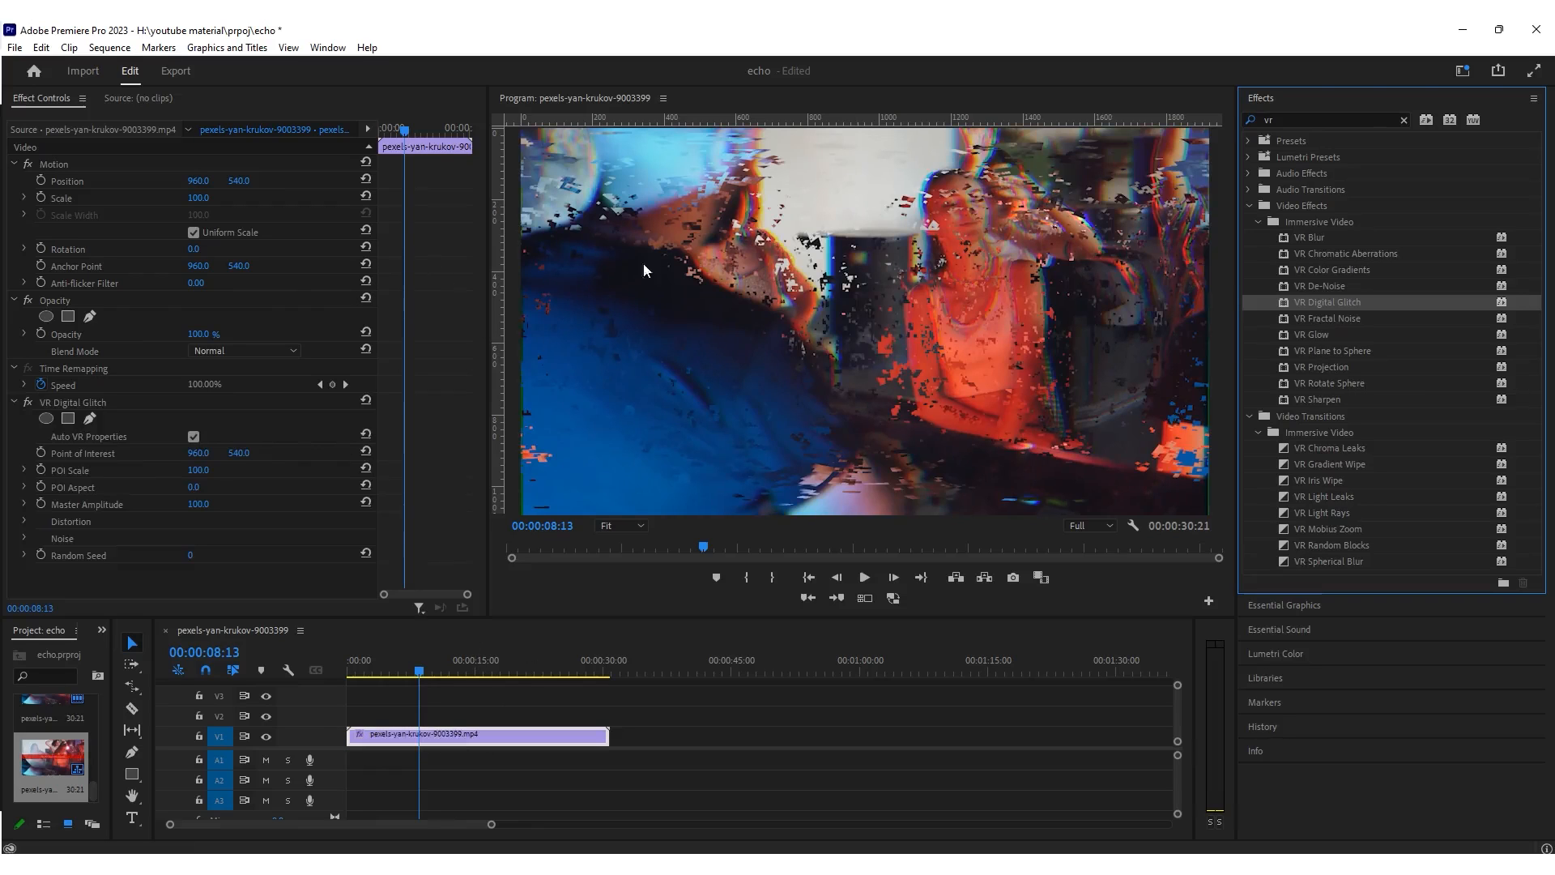
# - Set the Distortion Rate of the VR Digital Glitch effect to 0
pyautogui.click(73, 402)
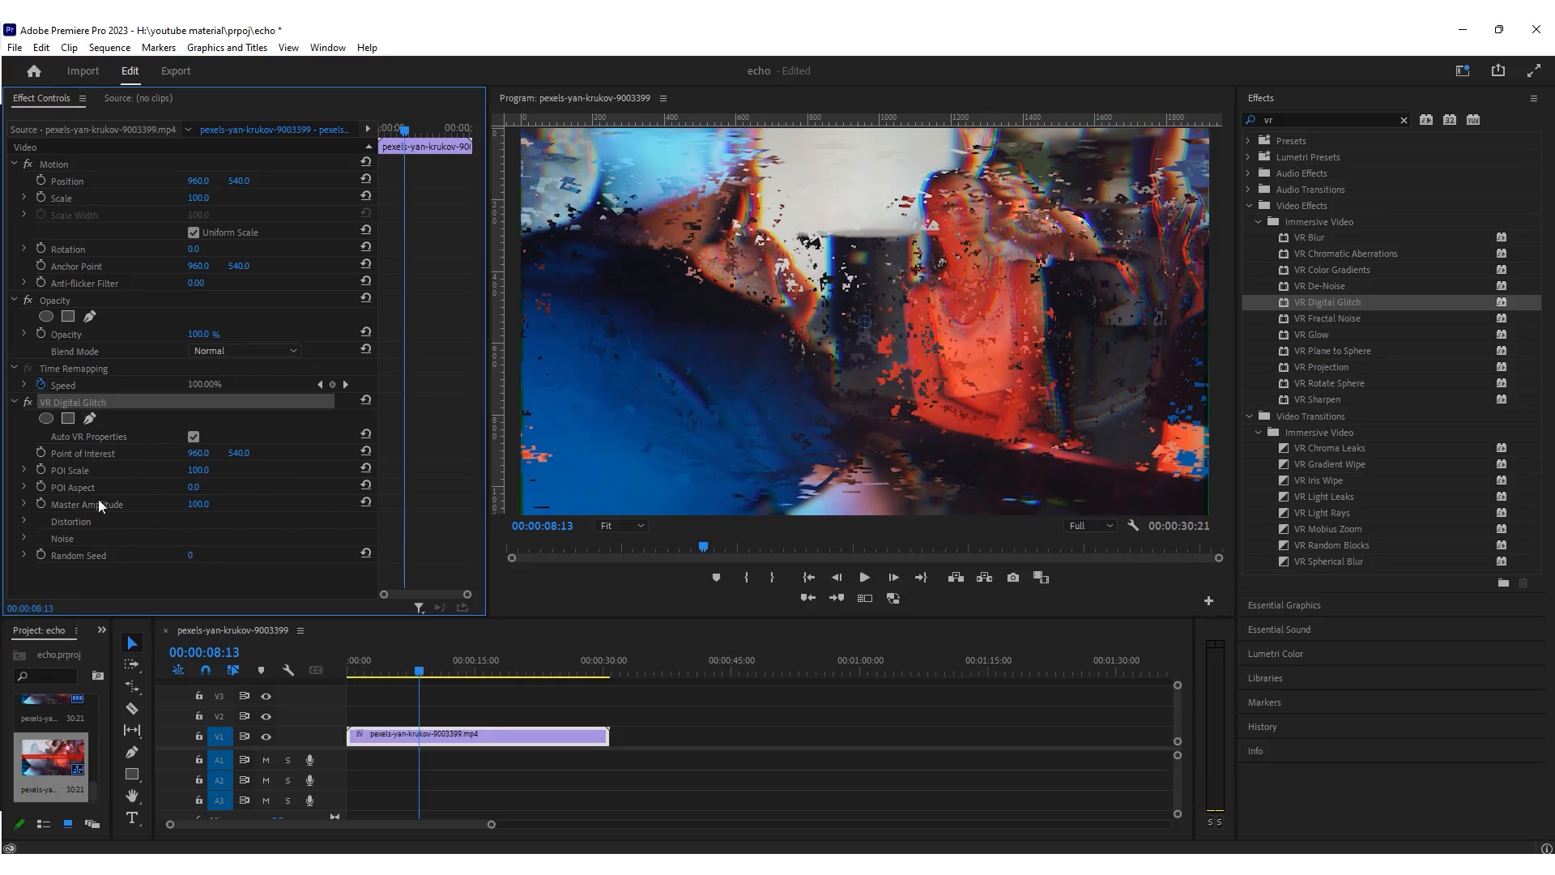
pyautogui.click(24, 520)
pyautogui.scroll(-2, 445, 468)
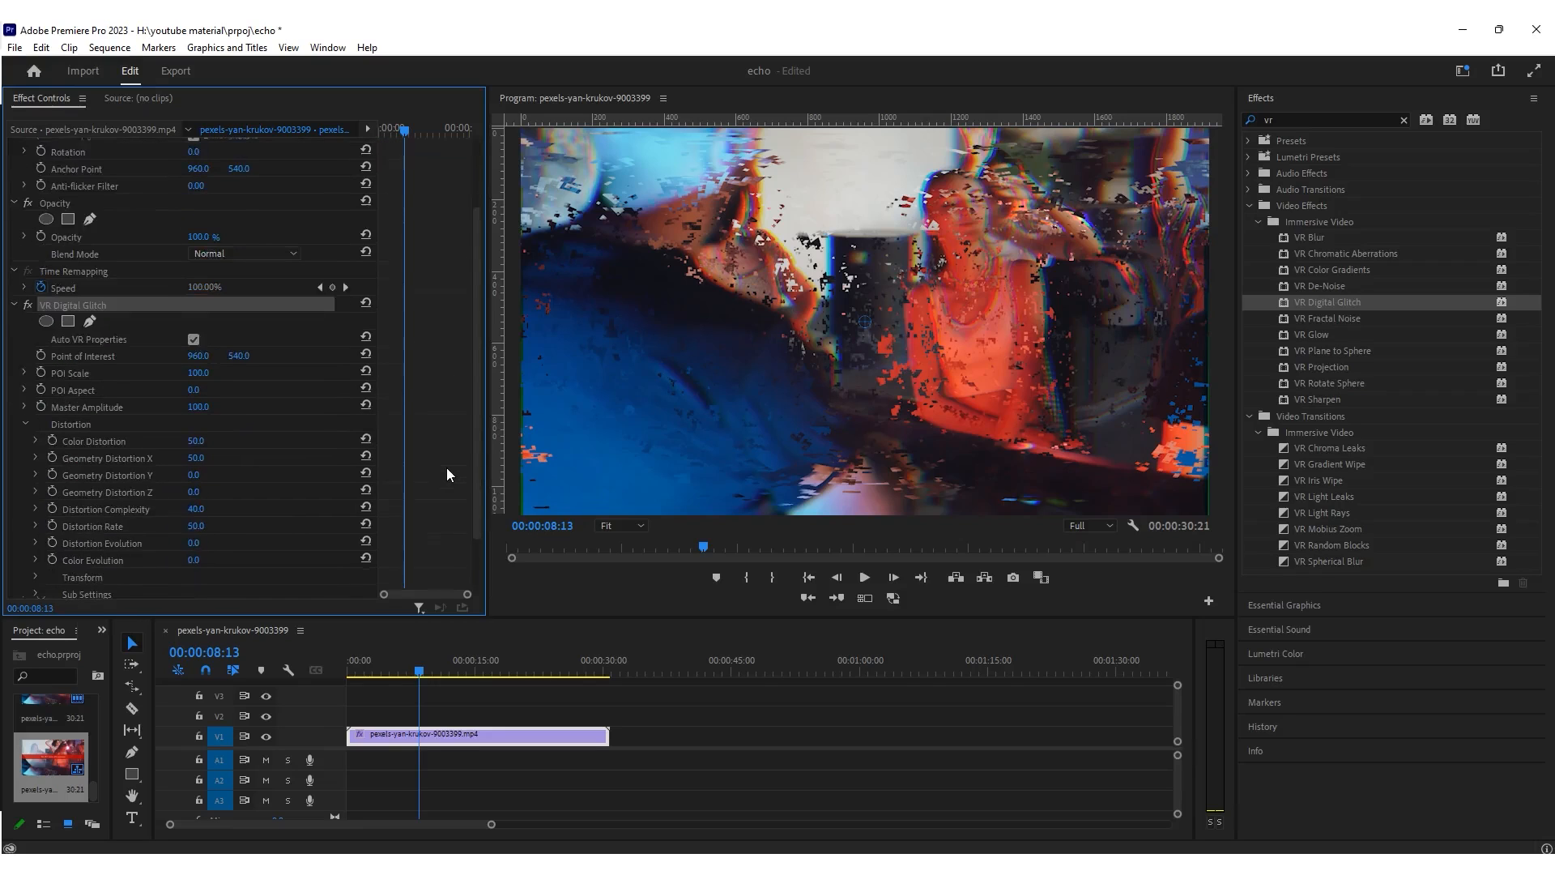
pyautogui.scroll(-2, 448, 470)
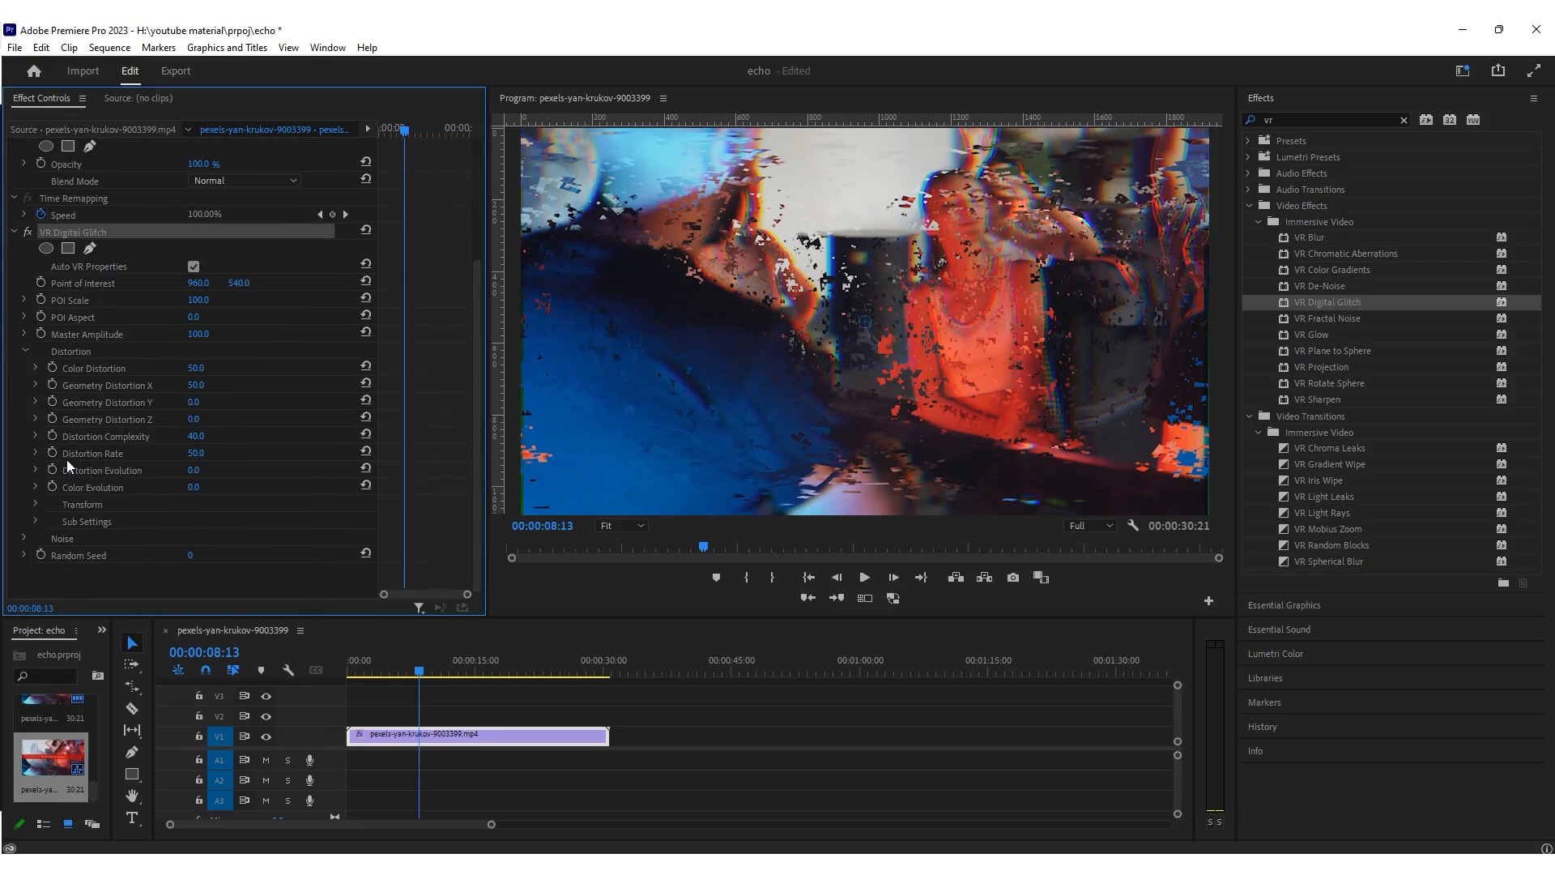
pyautogui.click(196, 453)
pyautogui.write('0')
pyautogui.press('Return')
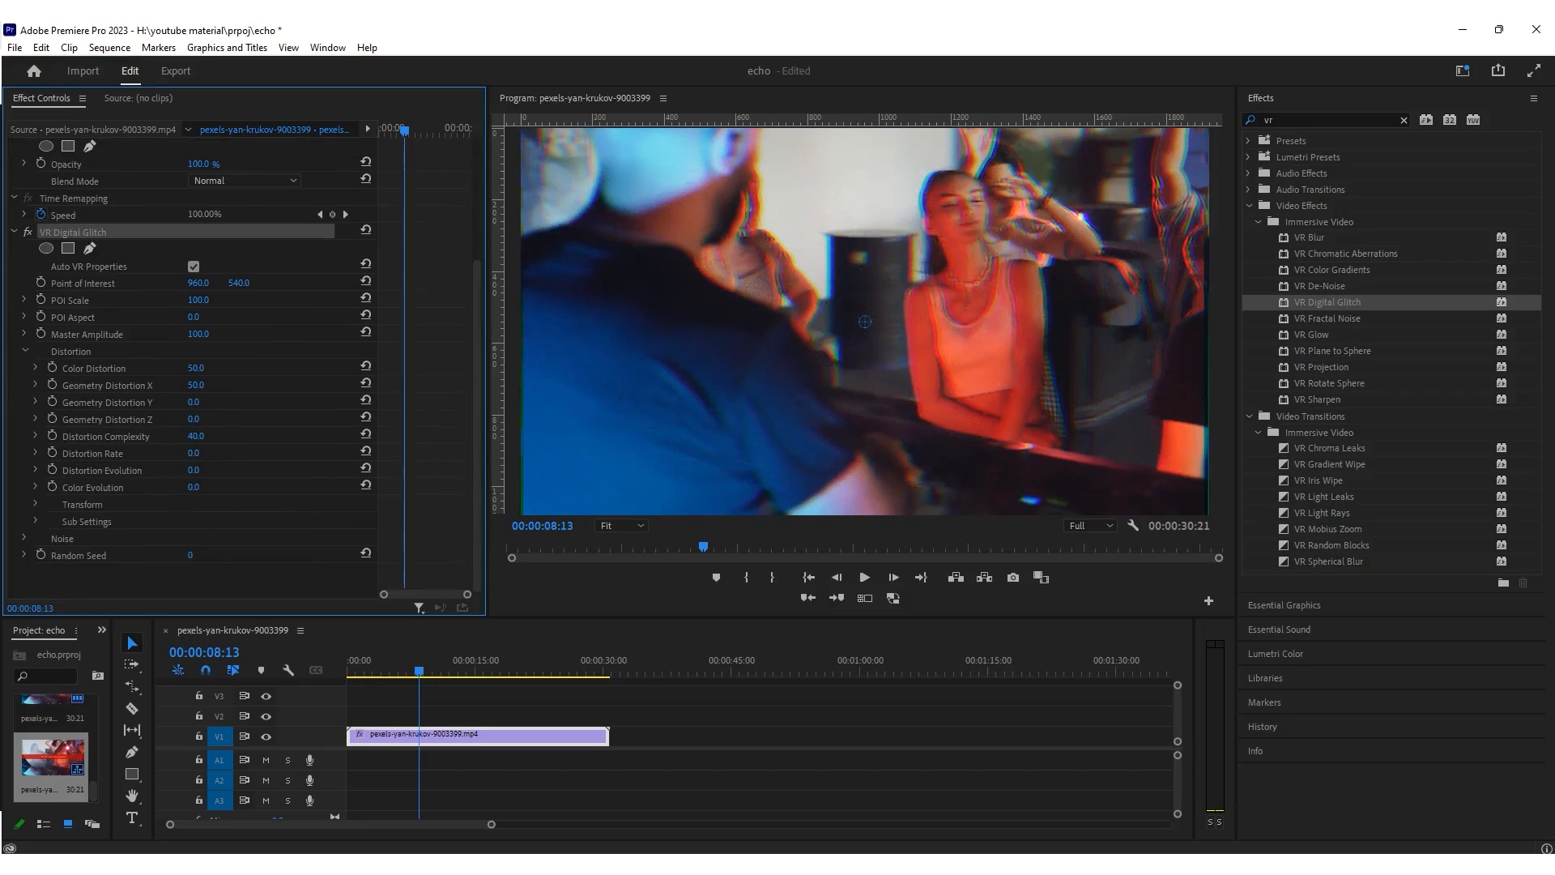
# - Set the VR Digital Glitch effect's Color Distortion to 96 and play the clip to check the look
pyautogui.scroll(1, 279, 569)
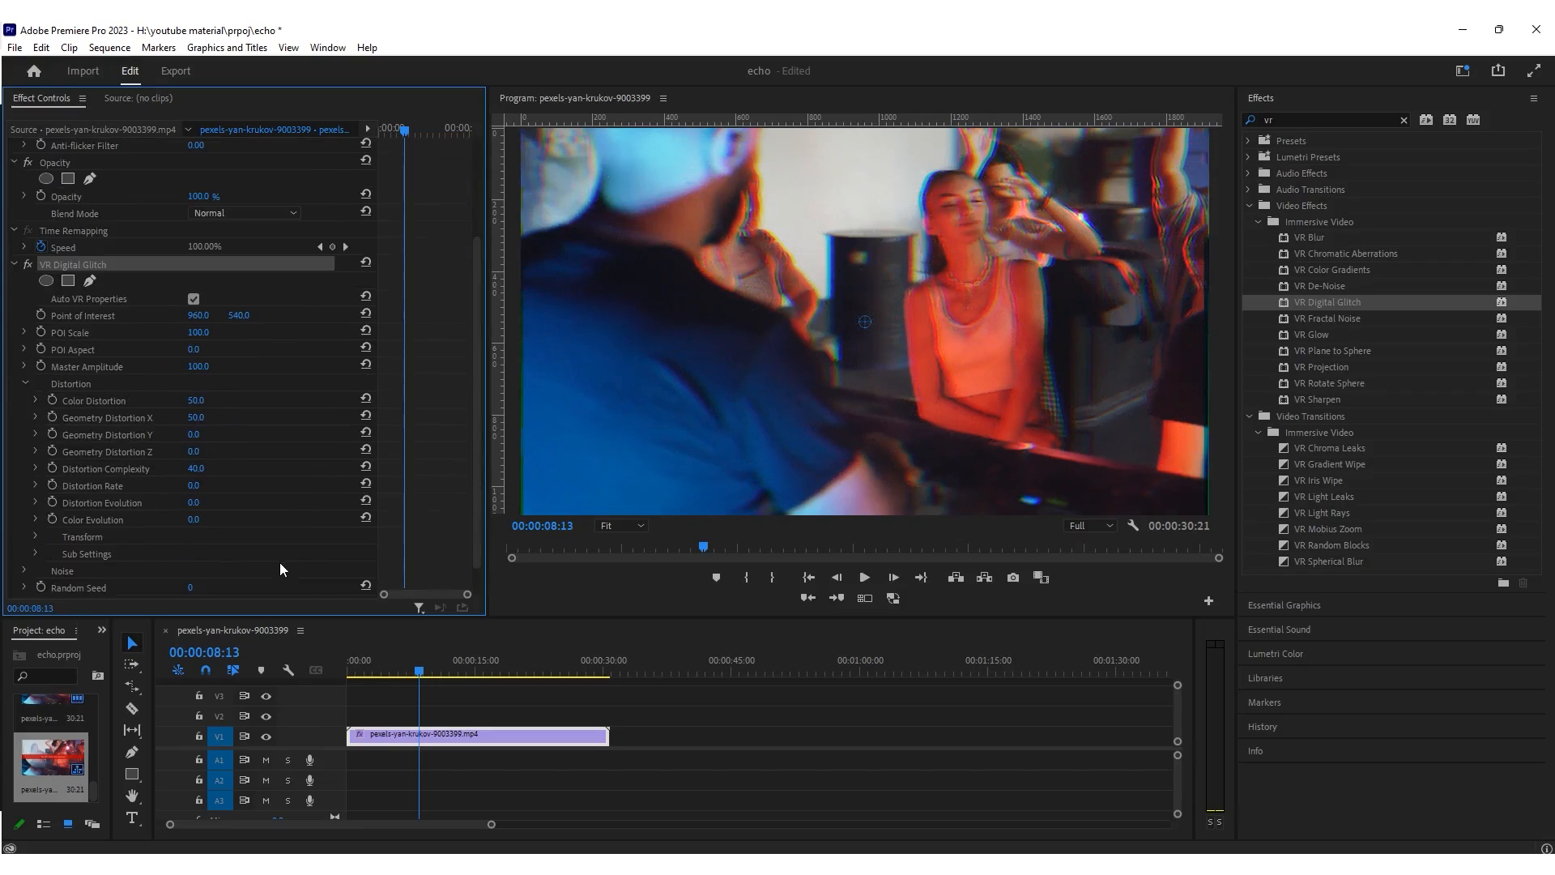
pyautogui.click(196, 400)
pyautogui.write('100')
pyautogui.press('Return')
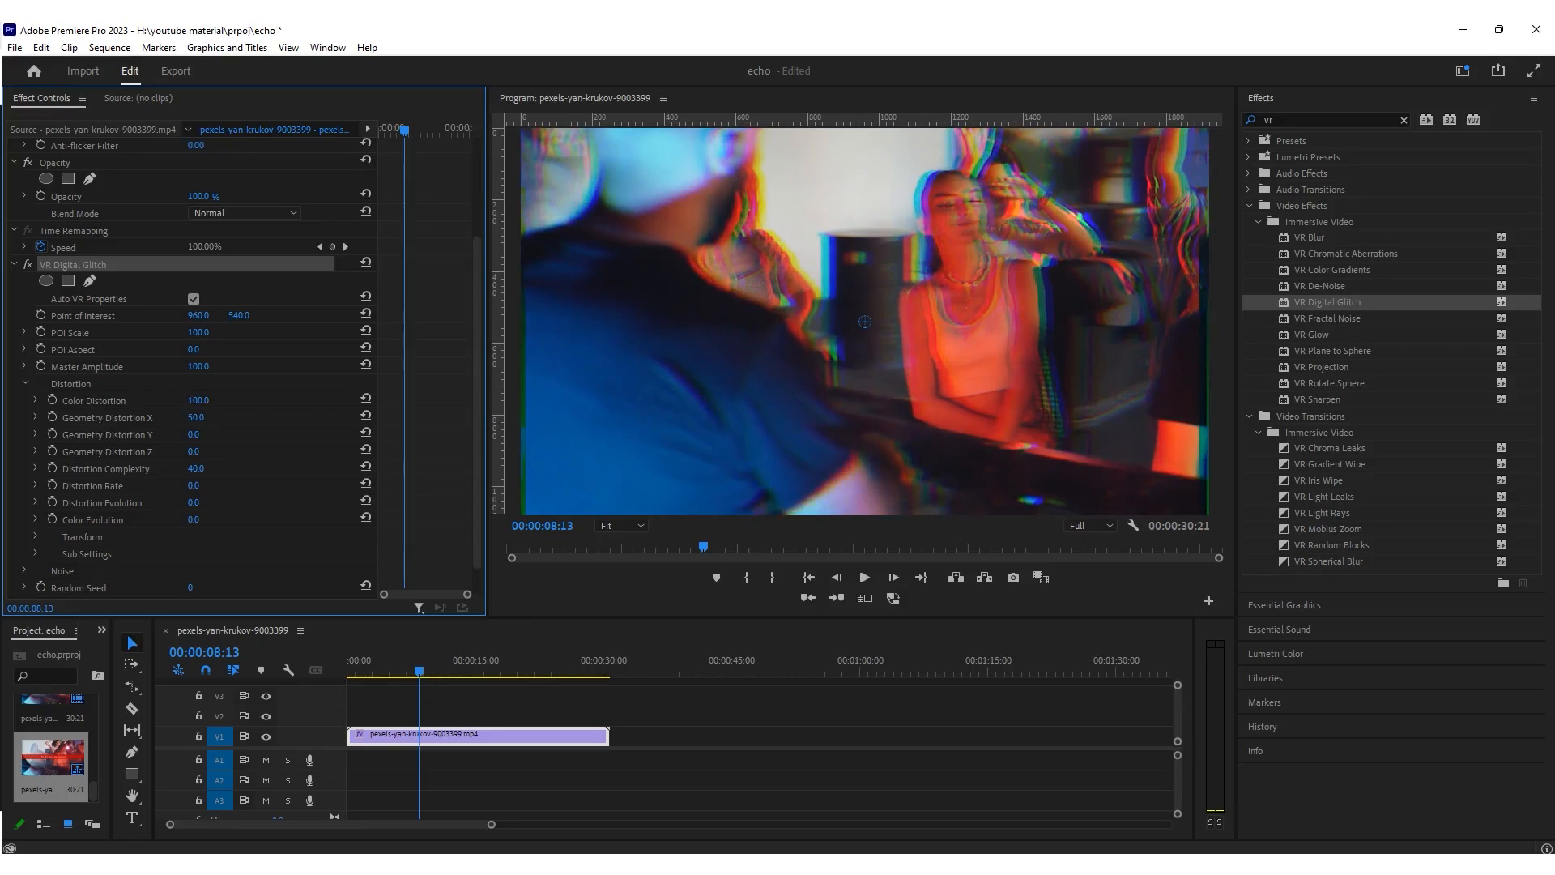
pyautogui.moveTo(197, 400)
pyautogui.mouseDown()
pyautogui.moveTo(117, 400)
pyautogui.moveTo(193, 400)
pyautogui.mouseUp()
pyautogui.press('space')
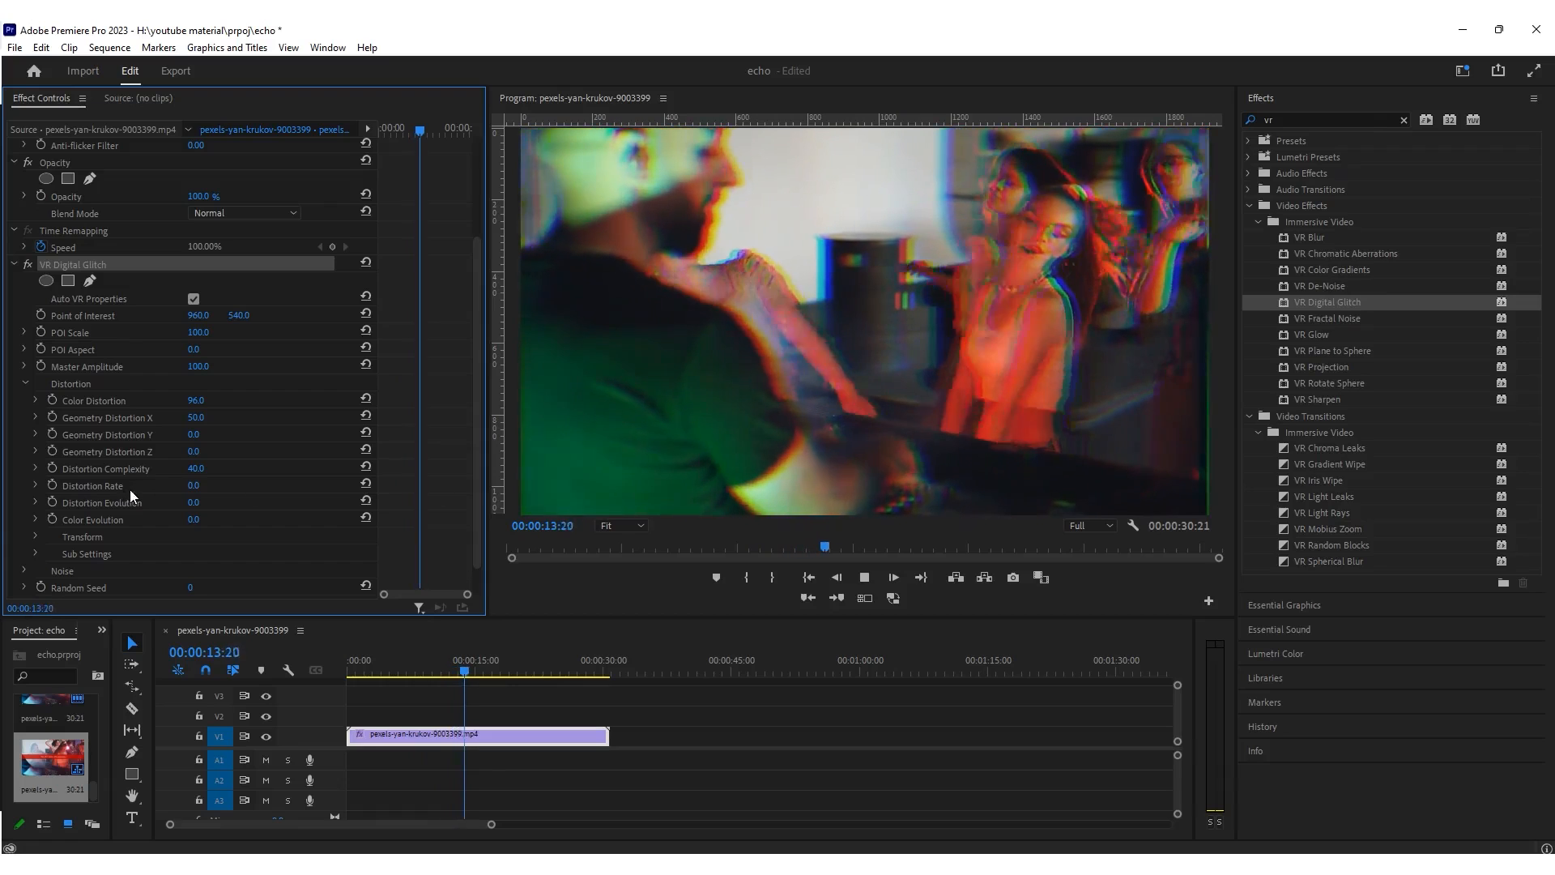
pyautogui.press('space')
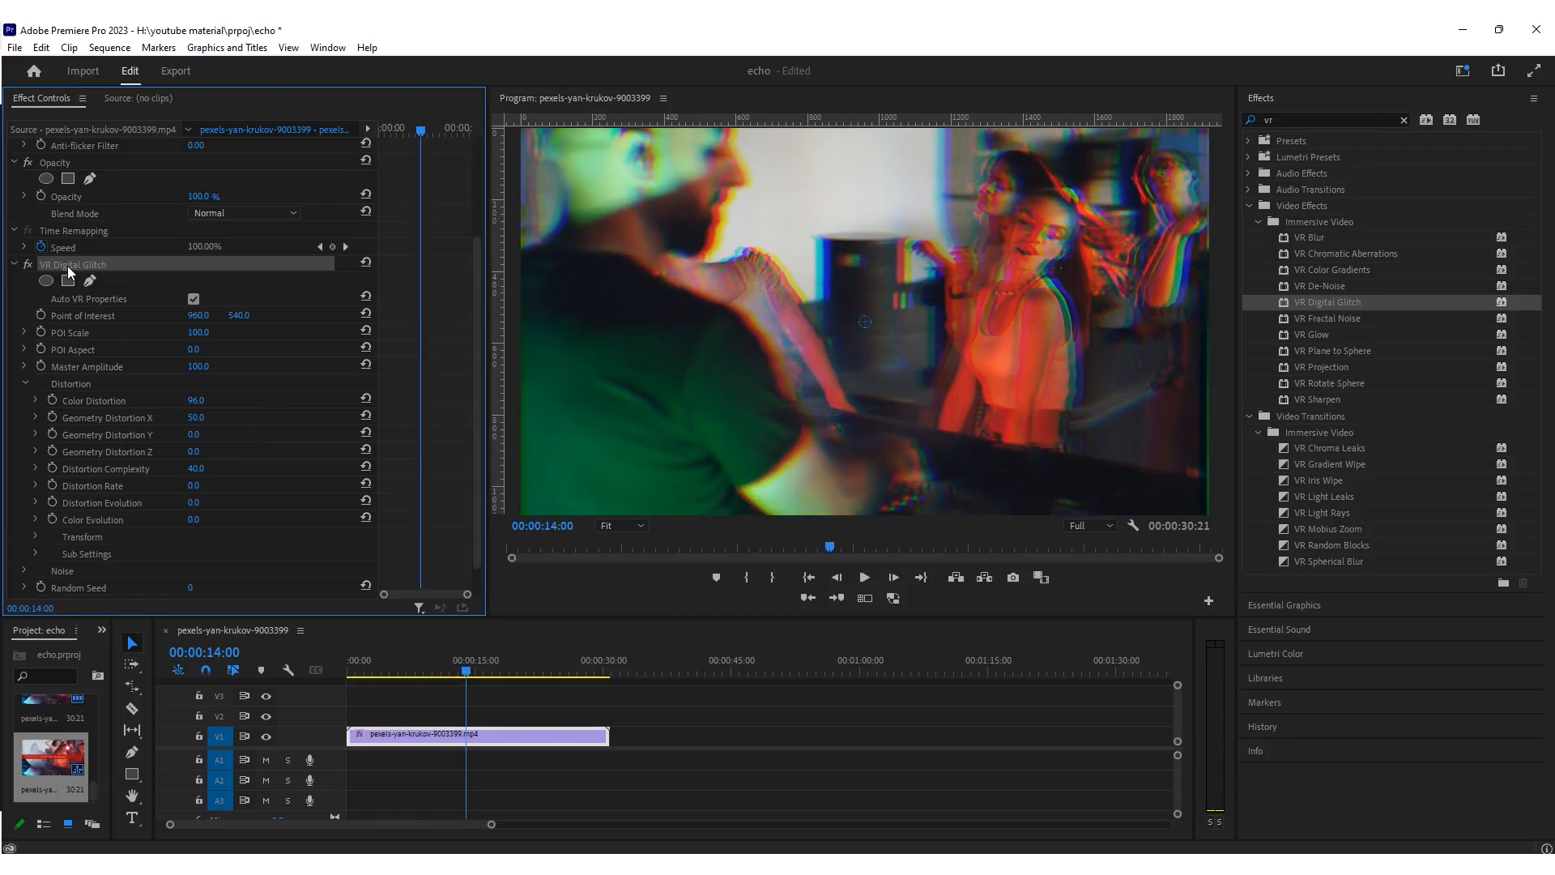
# - Duplicate the VR Digital Glitch effect on the clip and play a section from about 11 seconds
pyautogui.click(363, 372)
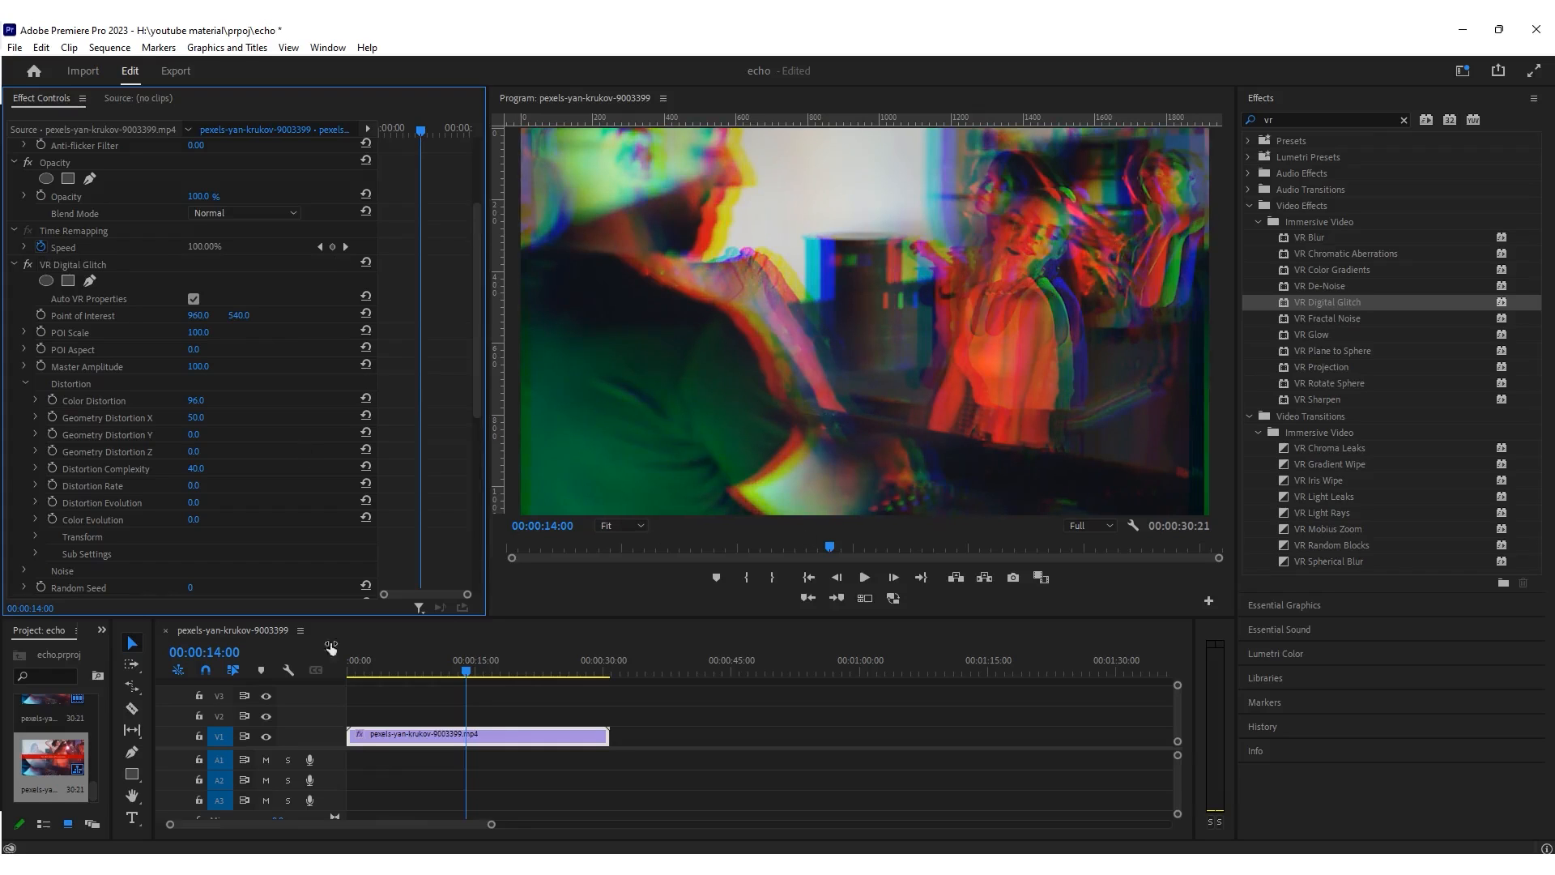
pyautogui.moveTo(473, 669); pyautogui.dragTo(445, 670)
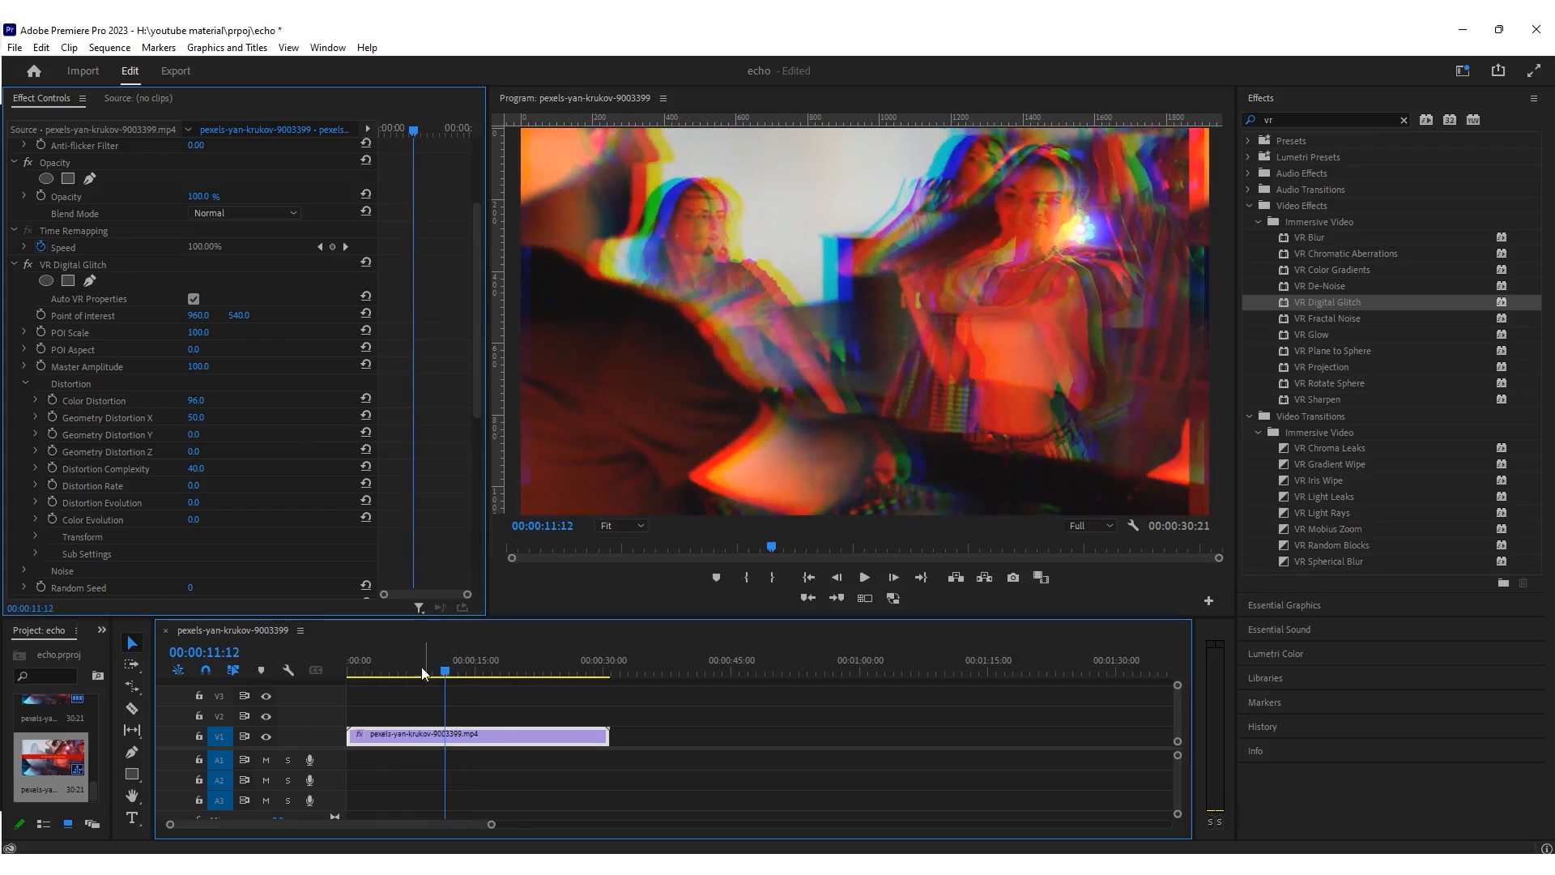
pyautogui.scroll(-5, 102, 486)
pyautogui.press('space')
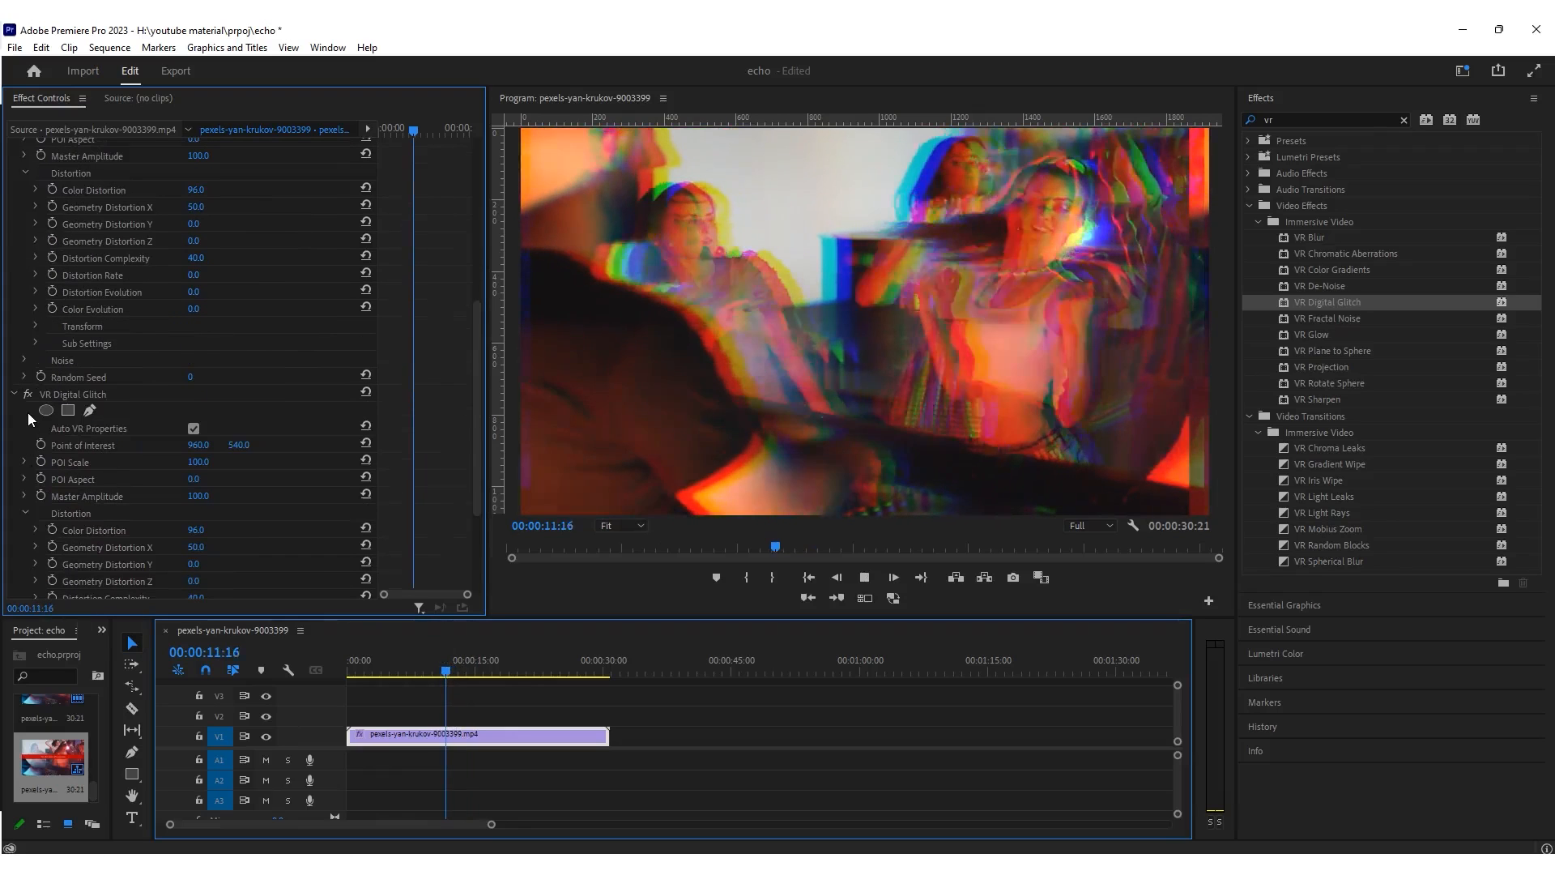
pyautogui.press('space')
# - Compare the picture with the second VR Digital Glitch effect disabled and enabled, leaving it enabled
pyautogui.click(30, 391)
pyautogui.click(31, 392)
pyautogui.click(31, 391)
pyautogui.click(31, 392)
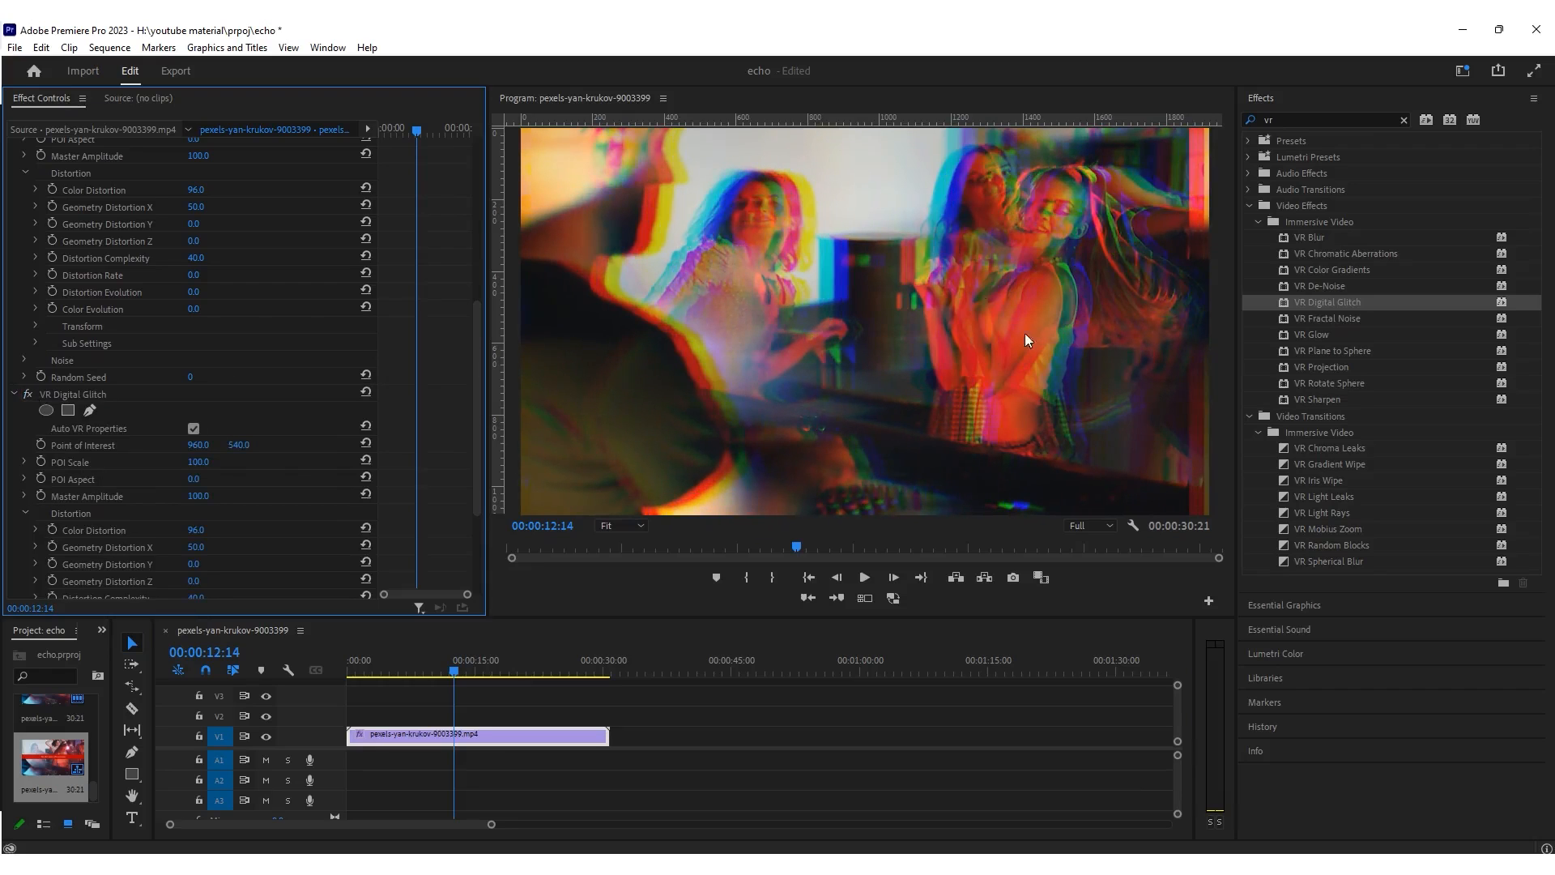
pyautogui.click(29, 393)
pyautogui.click(28, 393)
# - Set the second VR Digital Glitch effect's Color Distortion to 37 and play the clip to preview it
pyautogui.scroll(-3, 258, 511)
pyautogui.moveTo(207, 437); pyautogui.dragTo(146, 437)
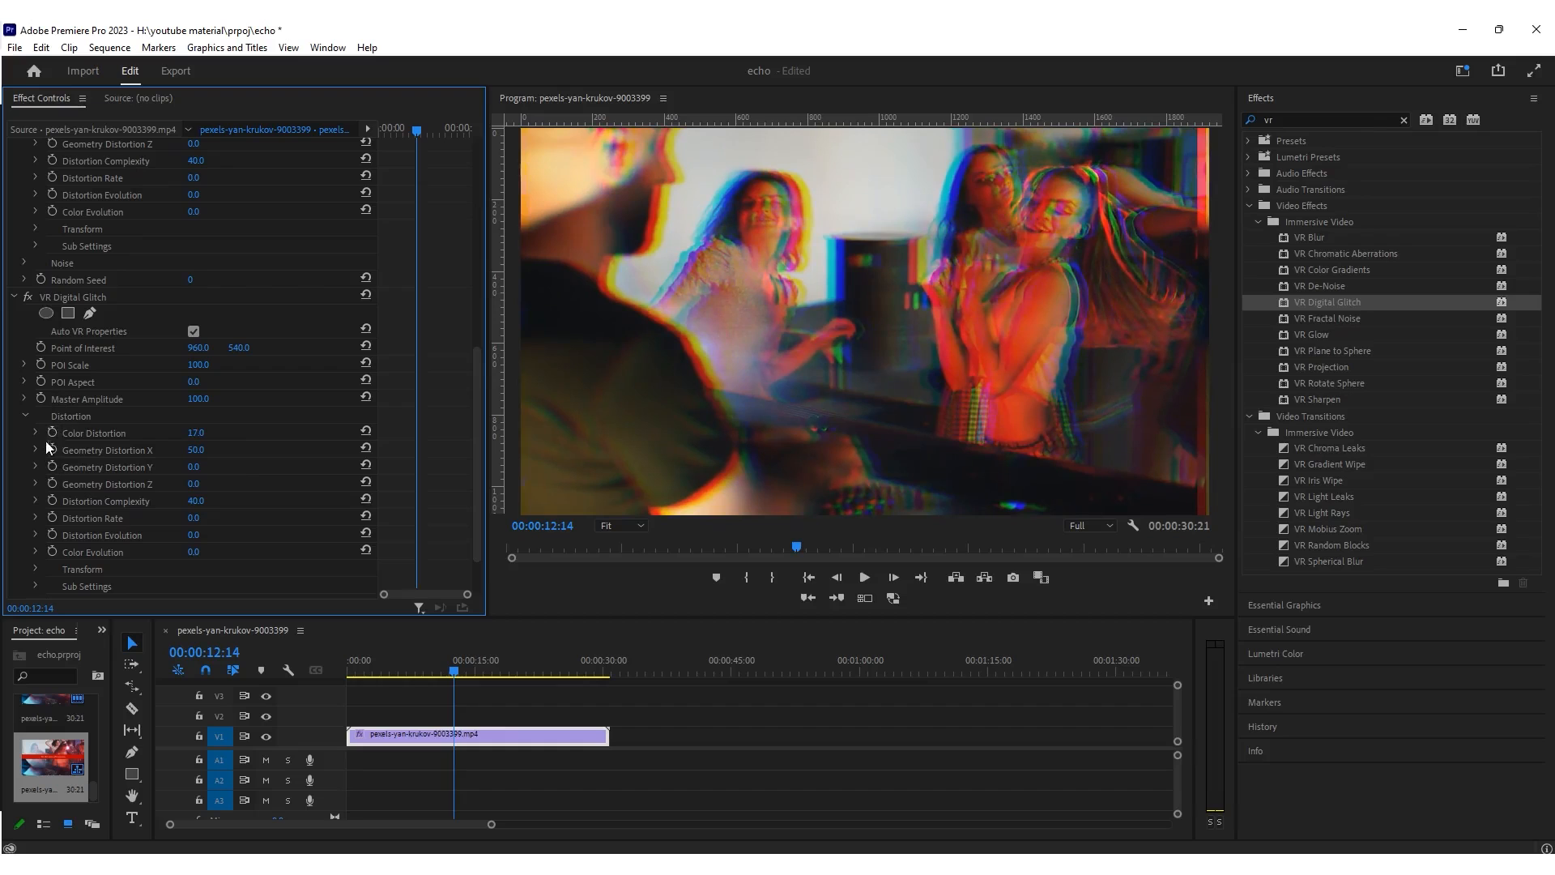
pyautogui.moveTo(197, 434)
pyautogui.mouseDown()
pyautogui.moveTo(182, 434)
pyautogui.moveTo(217, 440)
pyautogui.mouseUp()
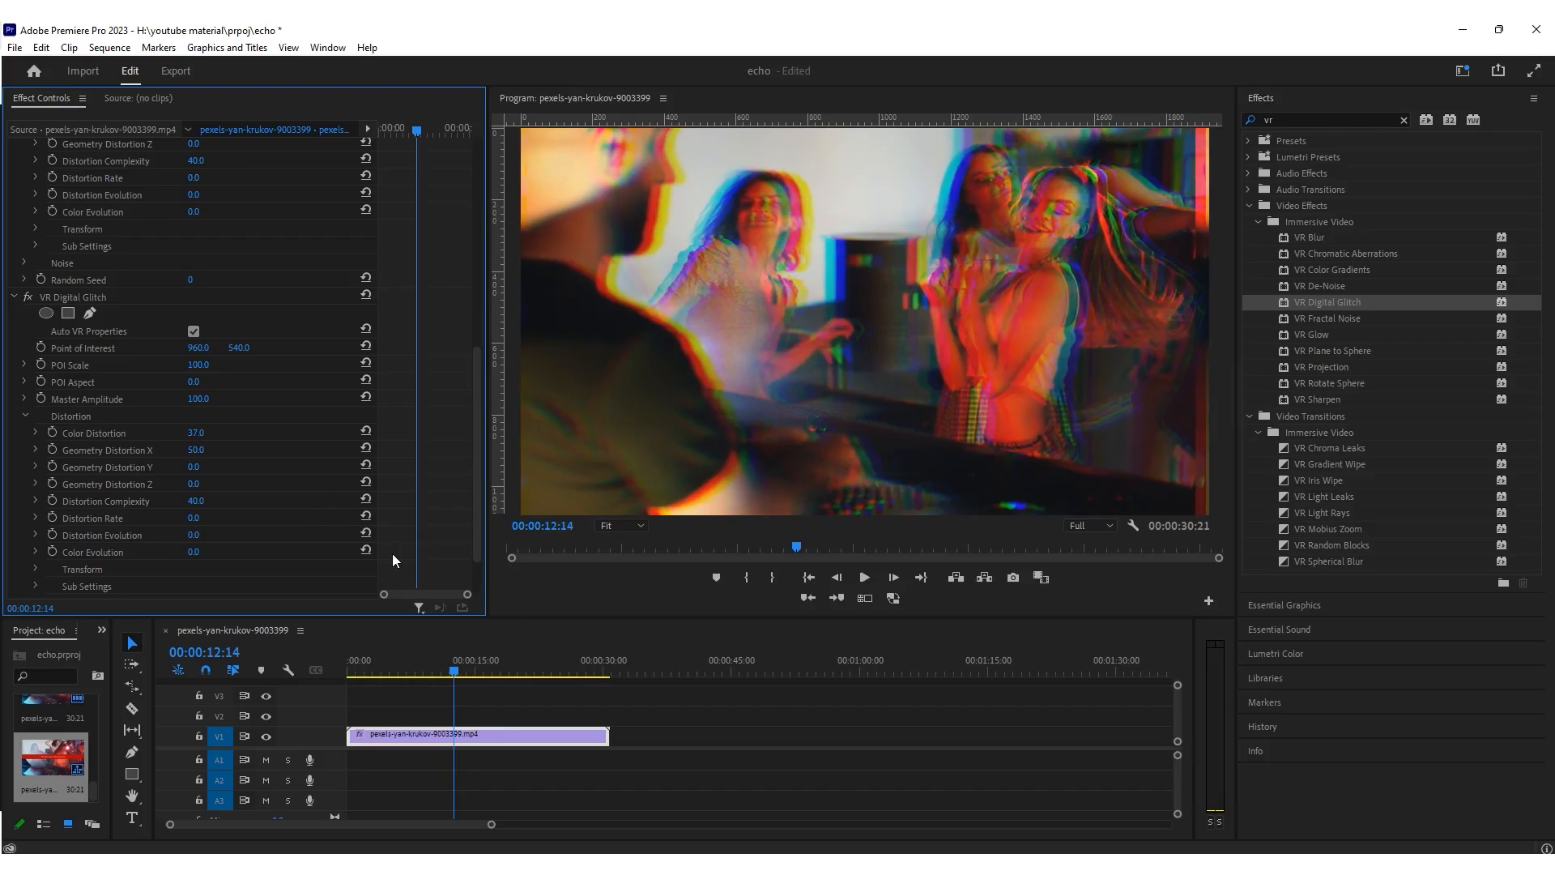
pyautogui.press('space')
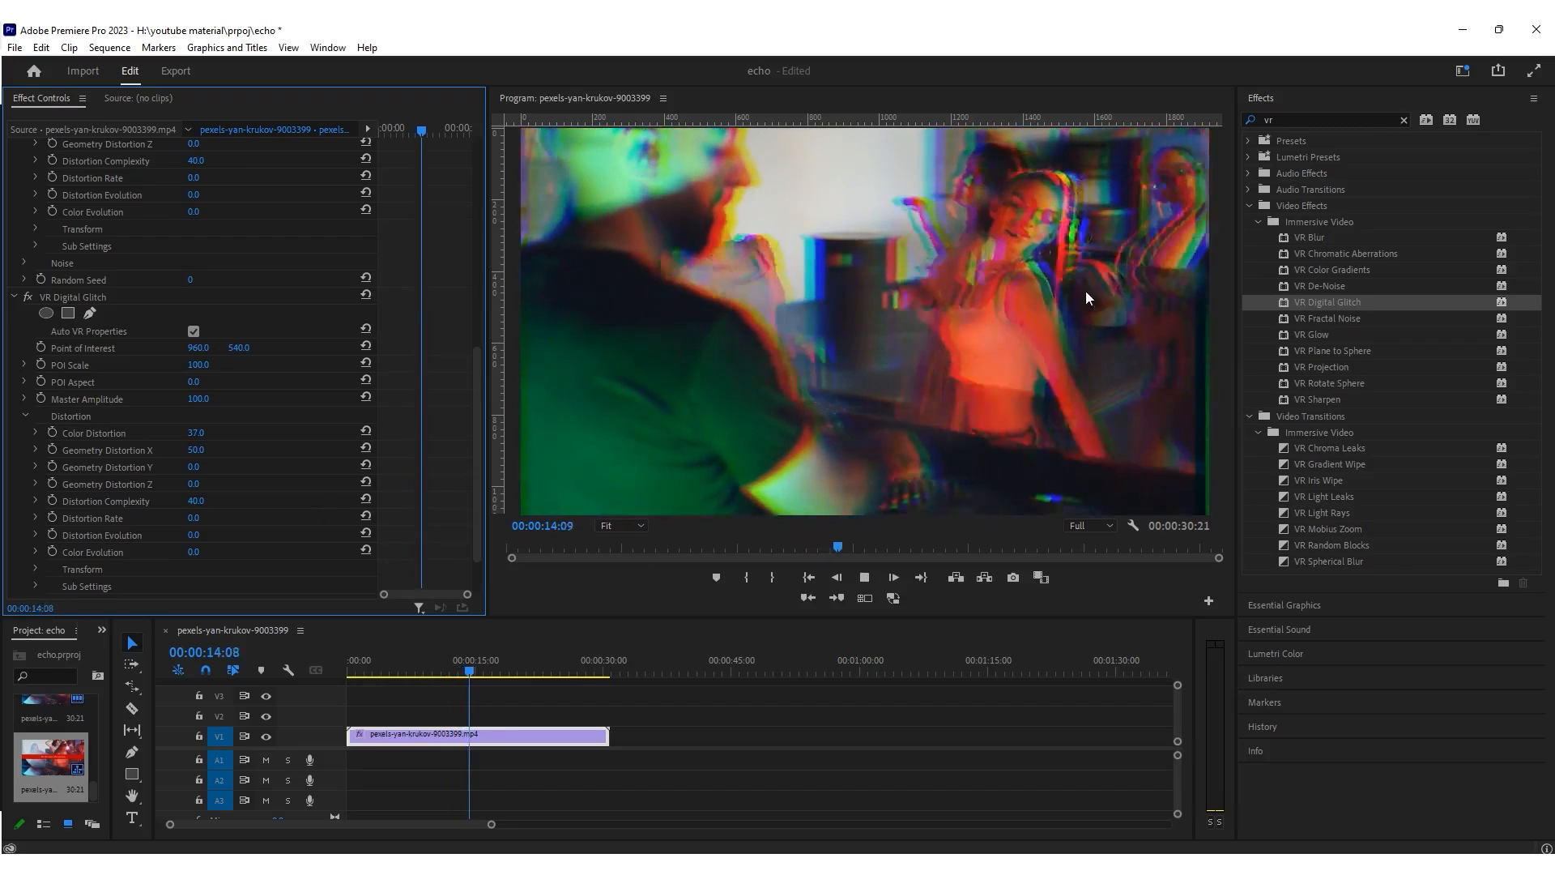
pyautogui.press('space')
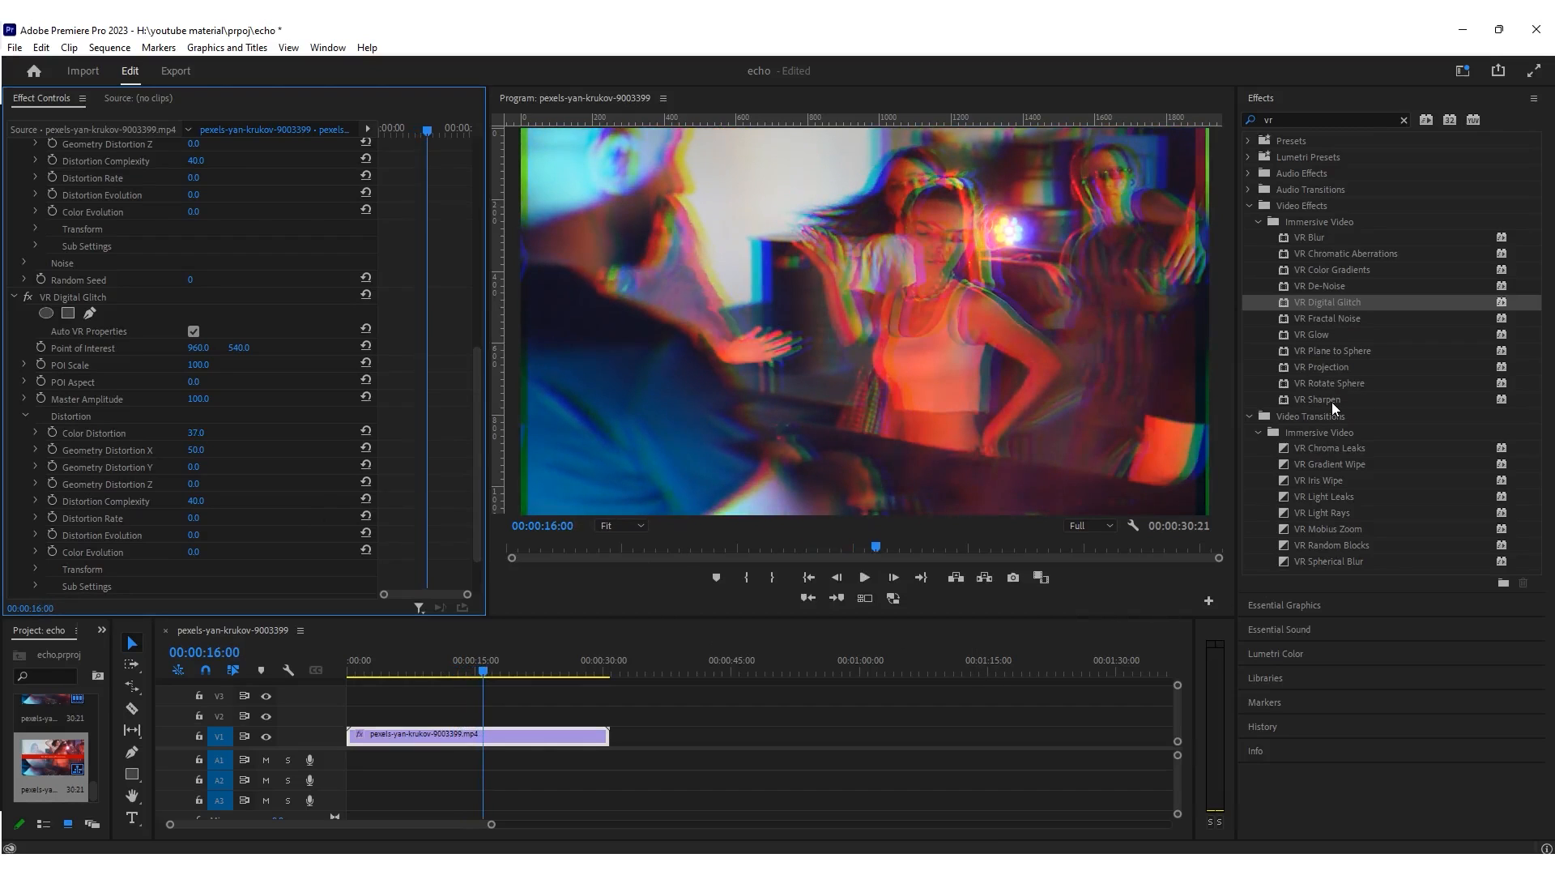
# - Apply the VR Glow effect to the clip on V1 and compare the picture with it off and on
pyautogui.click(1333, 335)
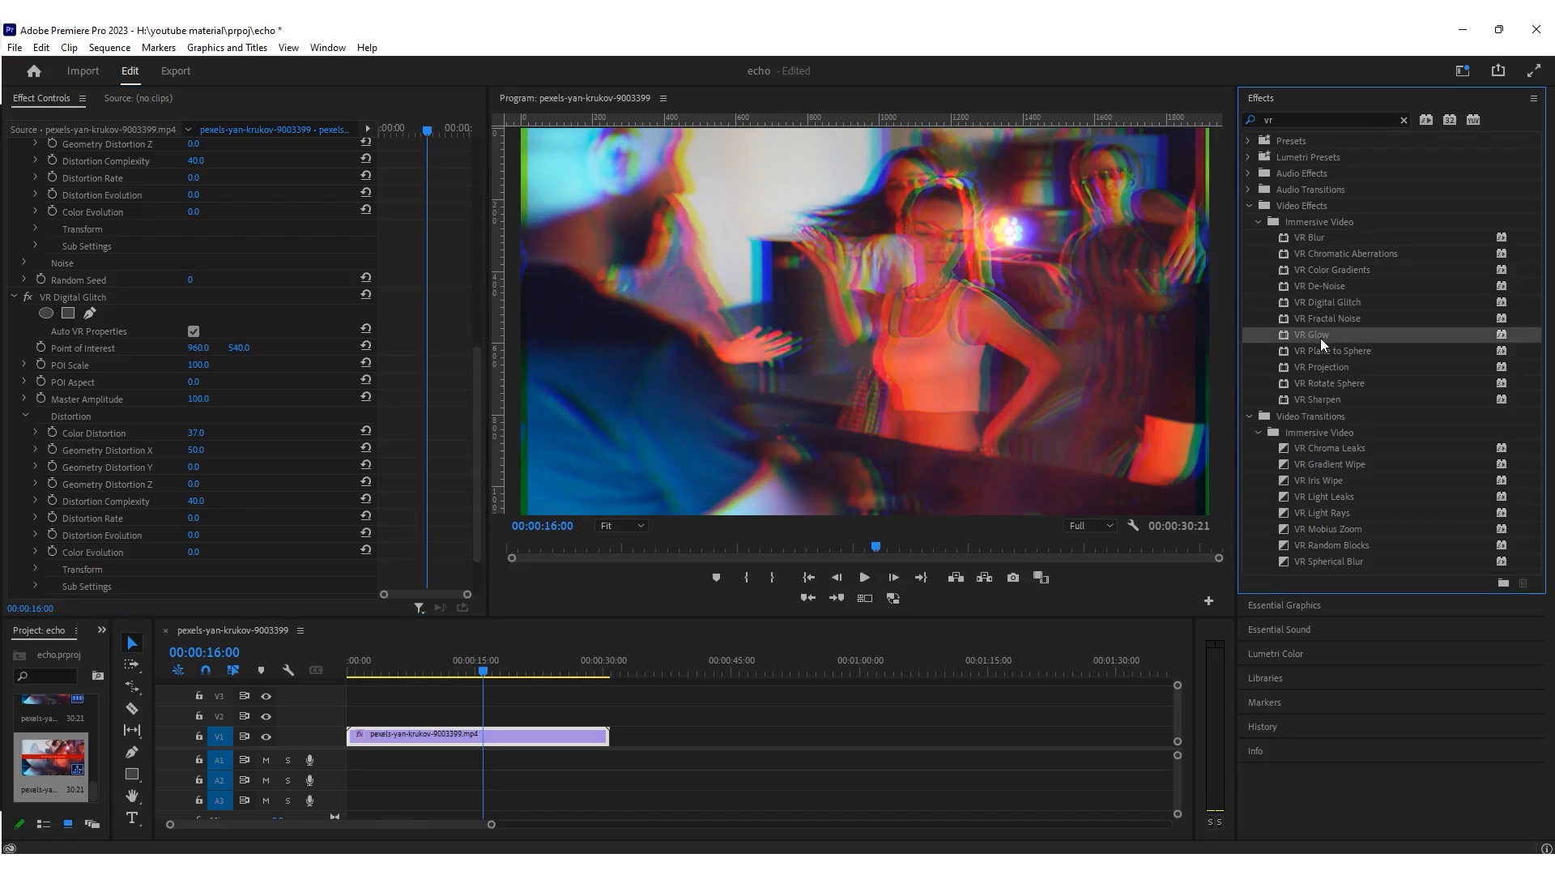
pyautogui.moveTo(1321, 338); pyautogui.dragTo(454, 734)
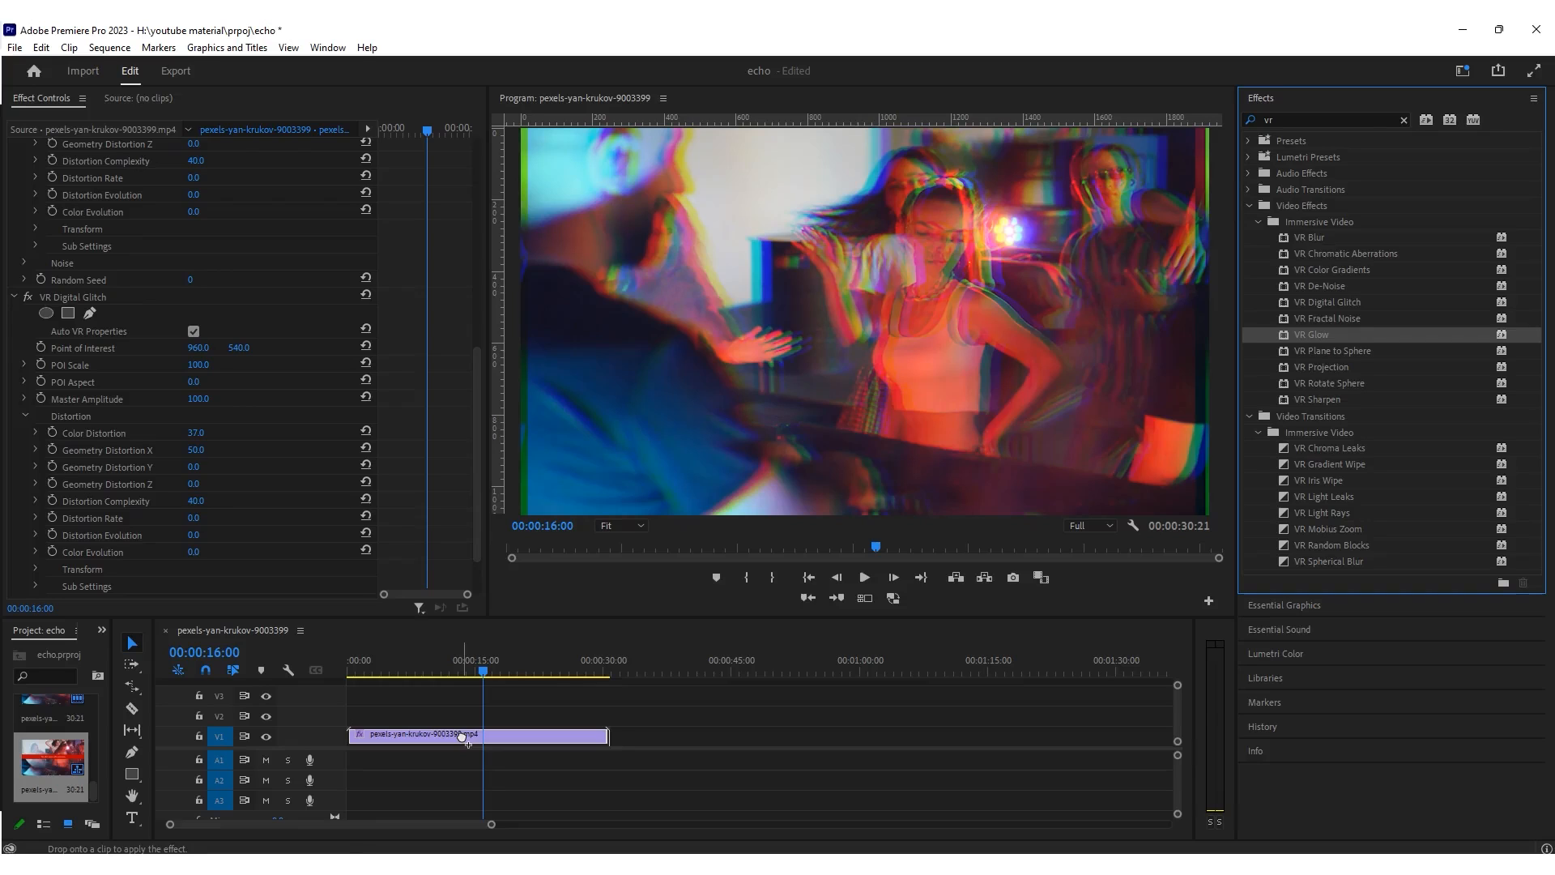
pyautogui.moveTo(462, 737); pyautogui.dragTo(460, 736)
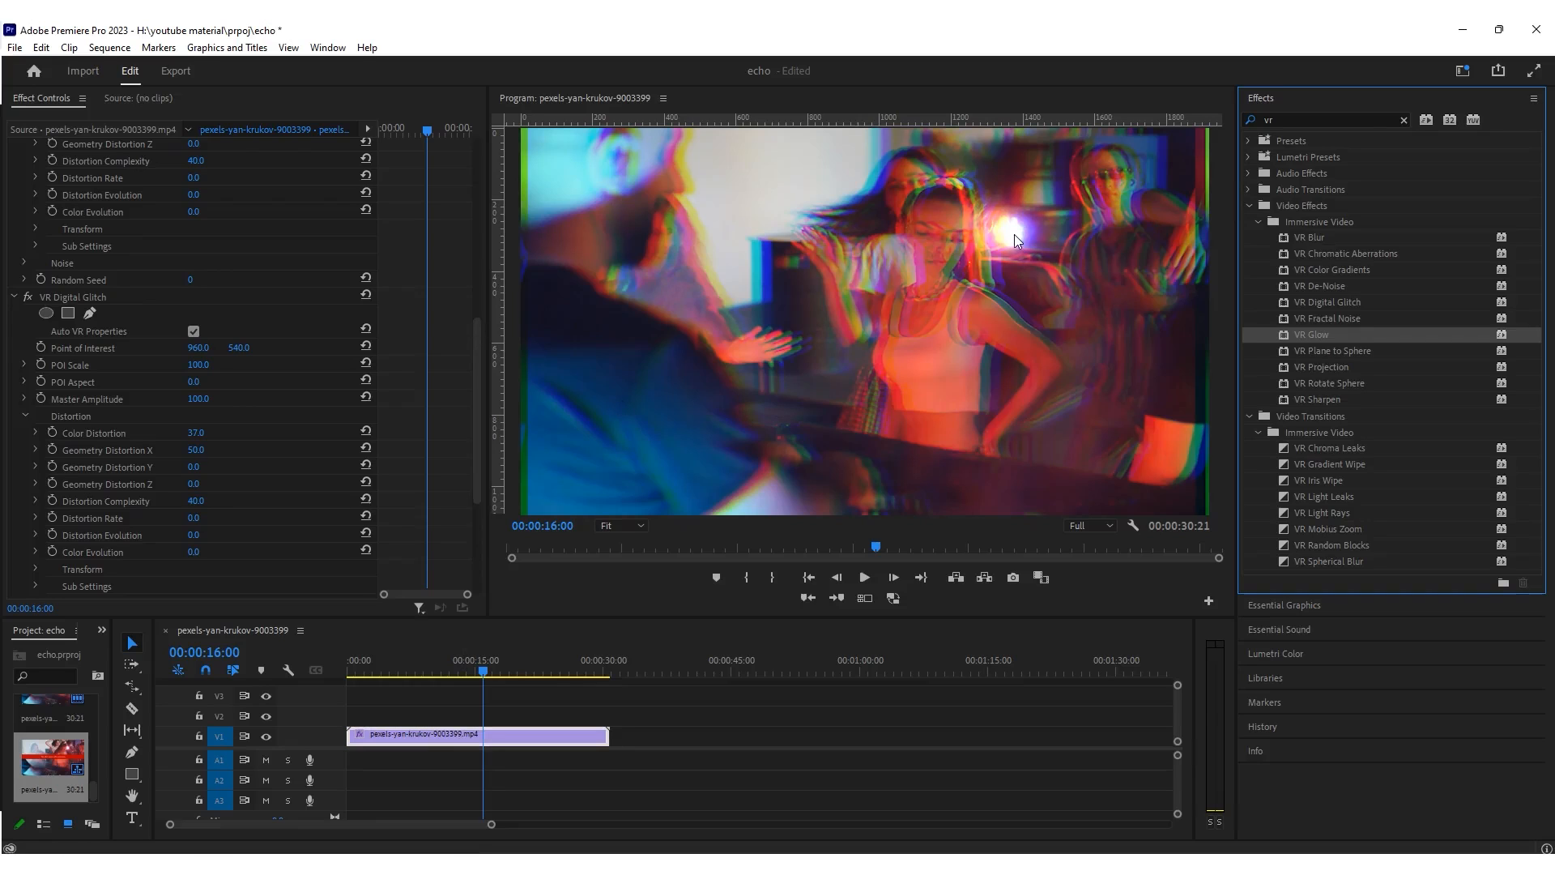
pyautogui.scroll(-5, 1015, 233)
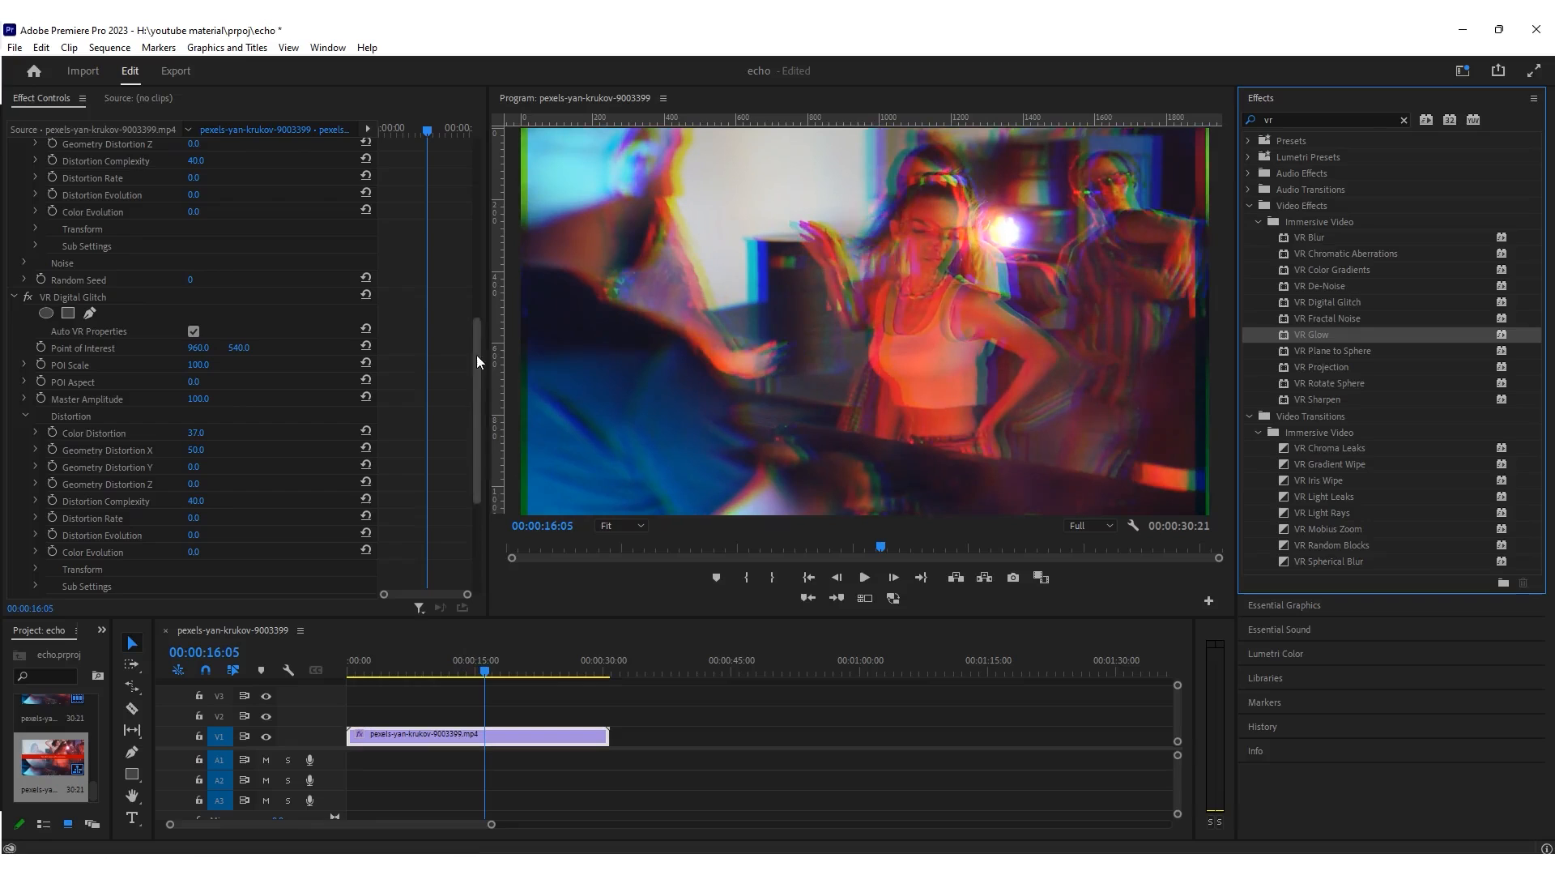
pyautogui.moveTo(477, 357); pyautogui.dragTo(473, 470)
pyautogui.click(26, 419)
pyautogui.click(26, 419)
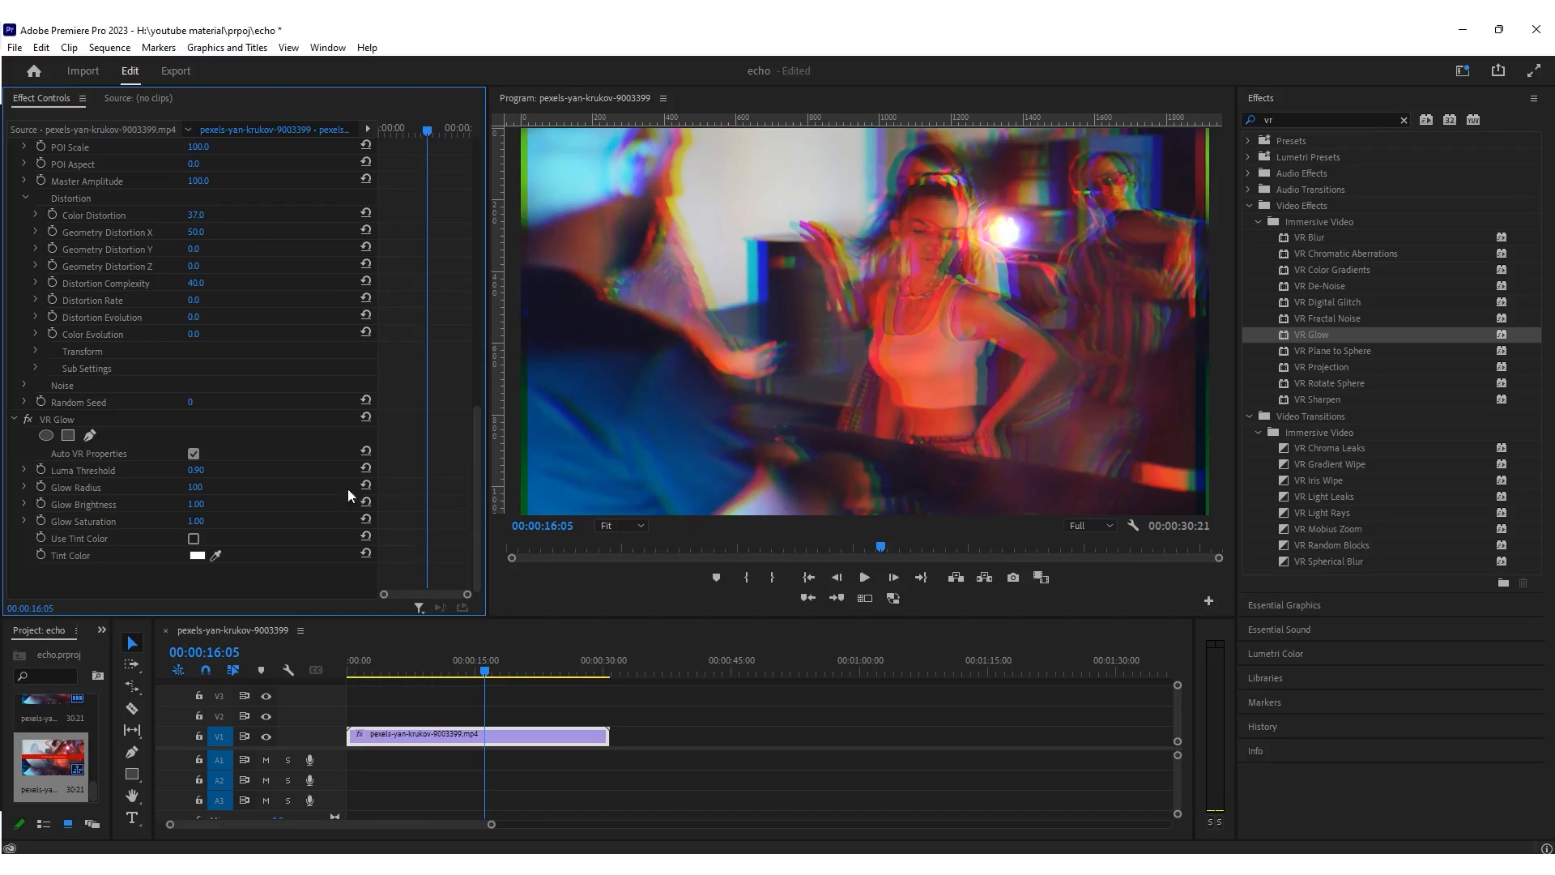
# - Set the VR Glow effect's Luma Threshold to 0.77 and its Glow Radius to 318
pyautogui.moveTo(196, 471); pyautogui.dragTo(174, 471)
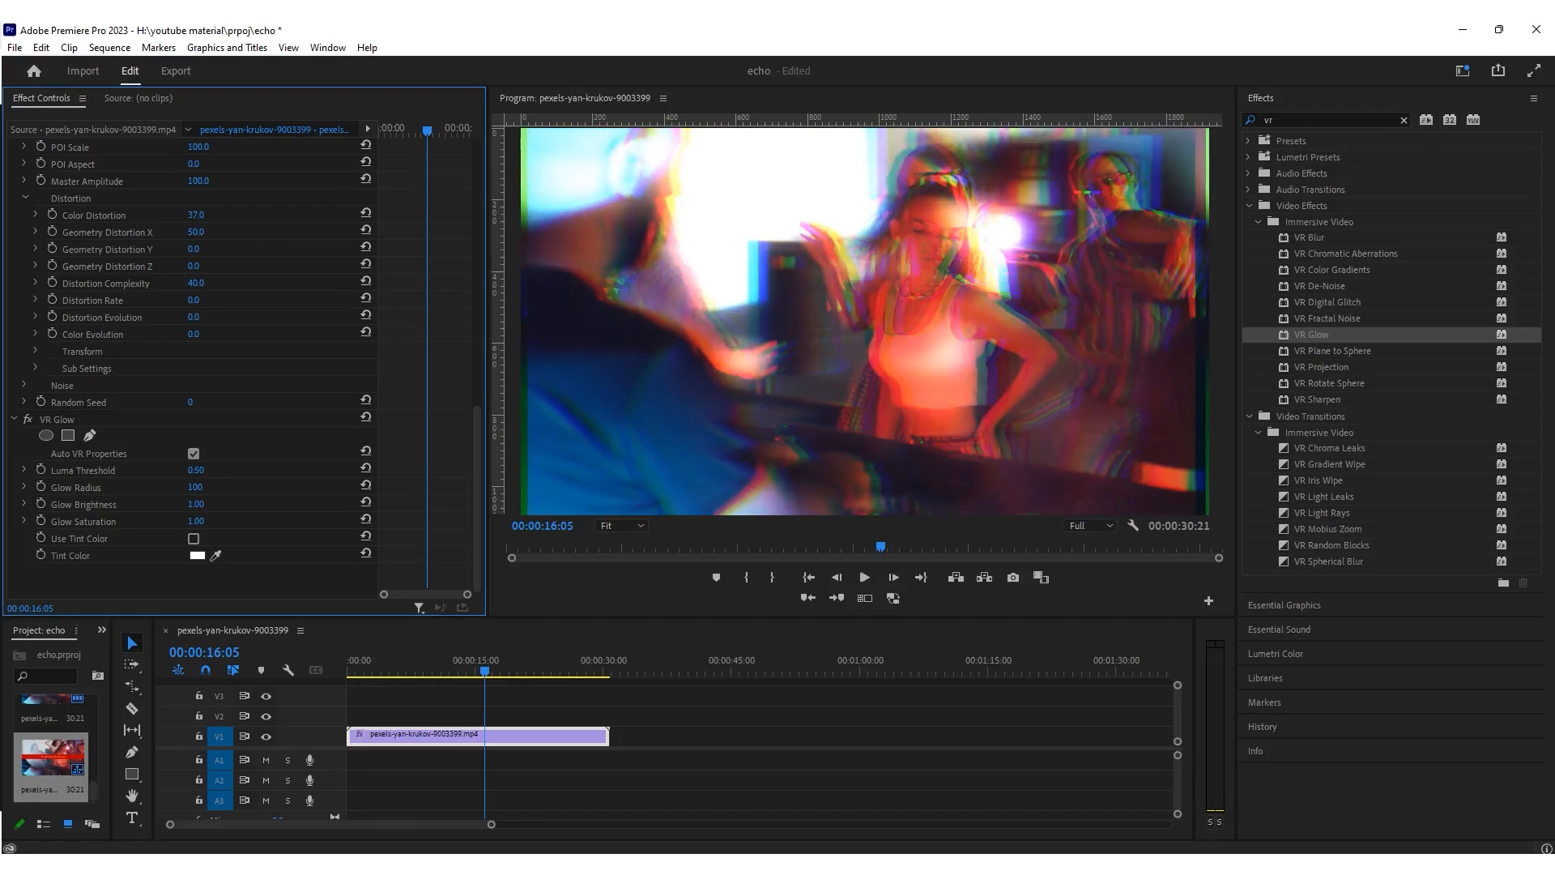
pyautogui.moveTo(195, 470); pyautogui.dragTo(2, 476)
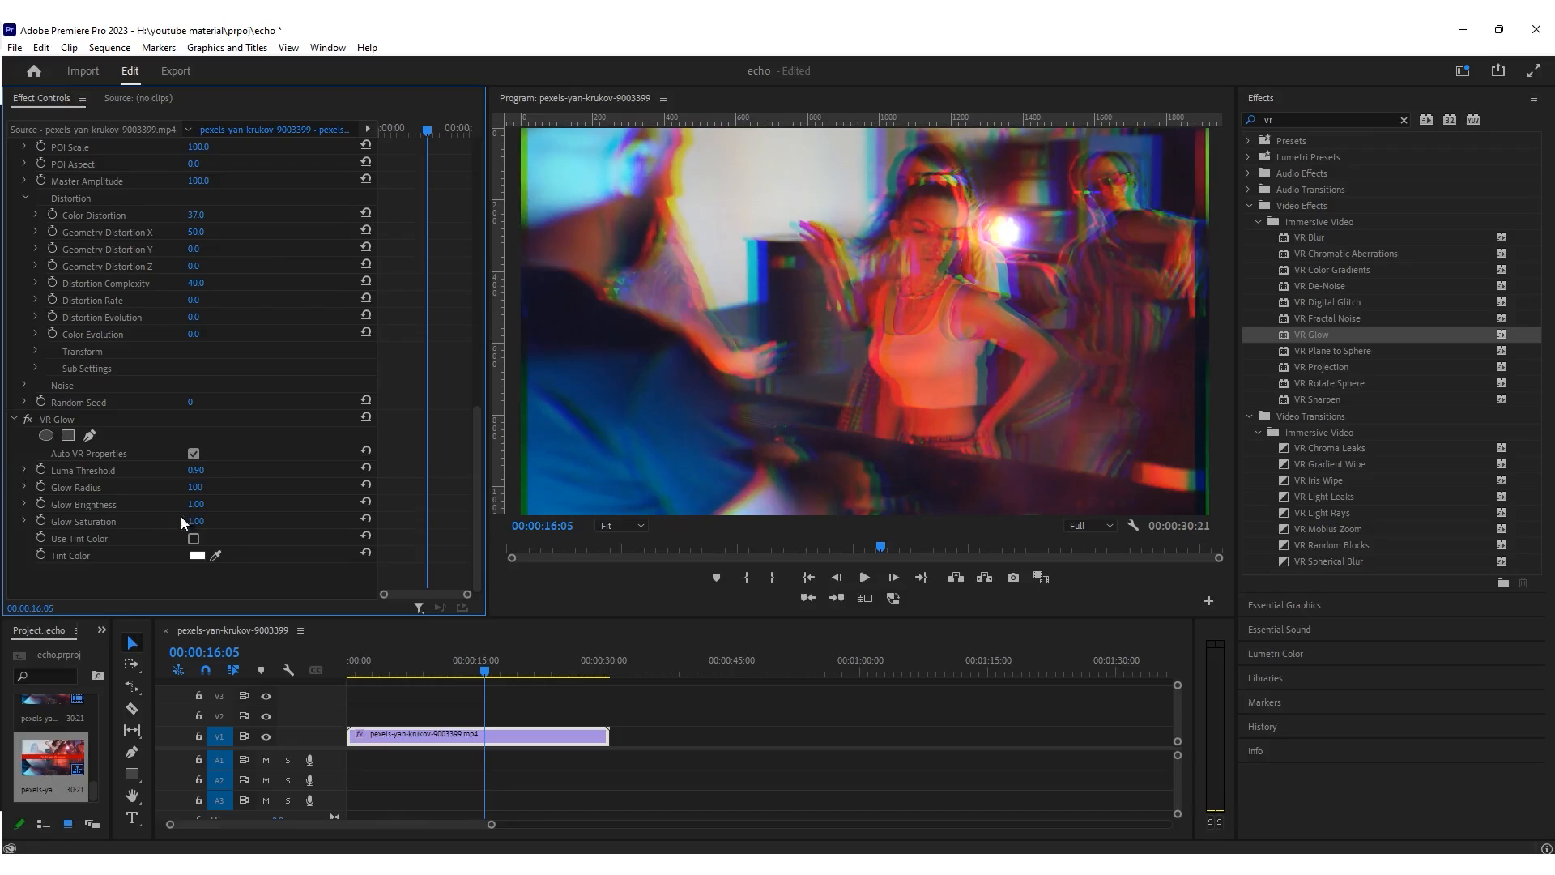
pyautogui.click(23, 470)
pyautogui.moveTo(318, 499); pyautogui.dragTo(230, 521)
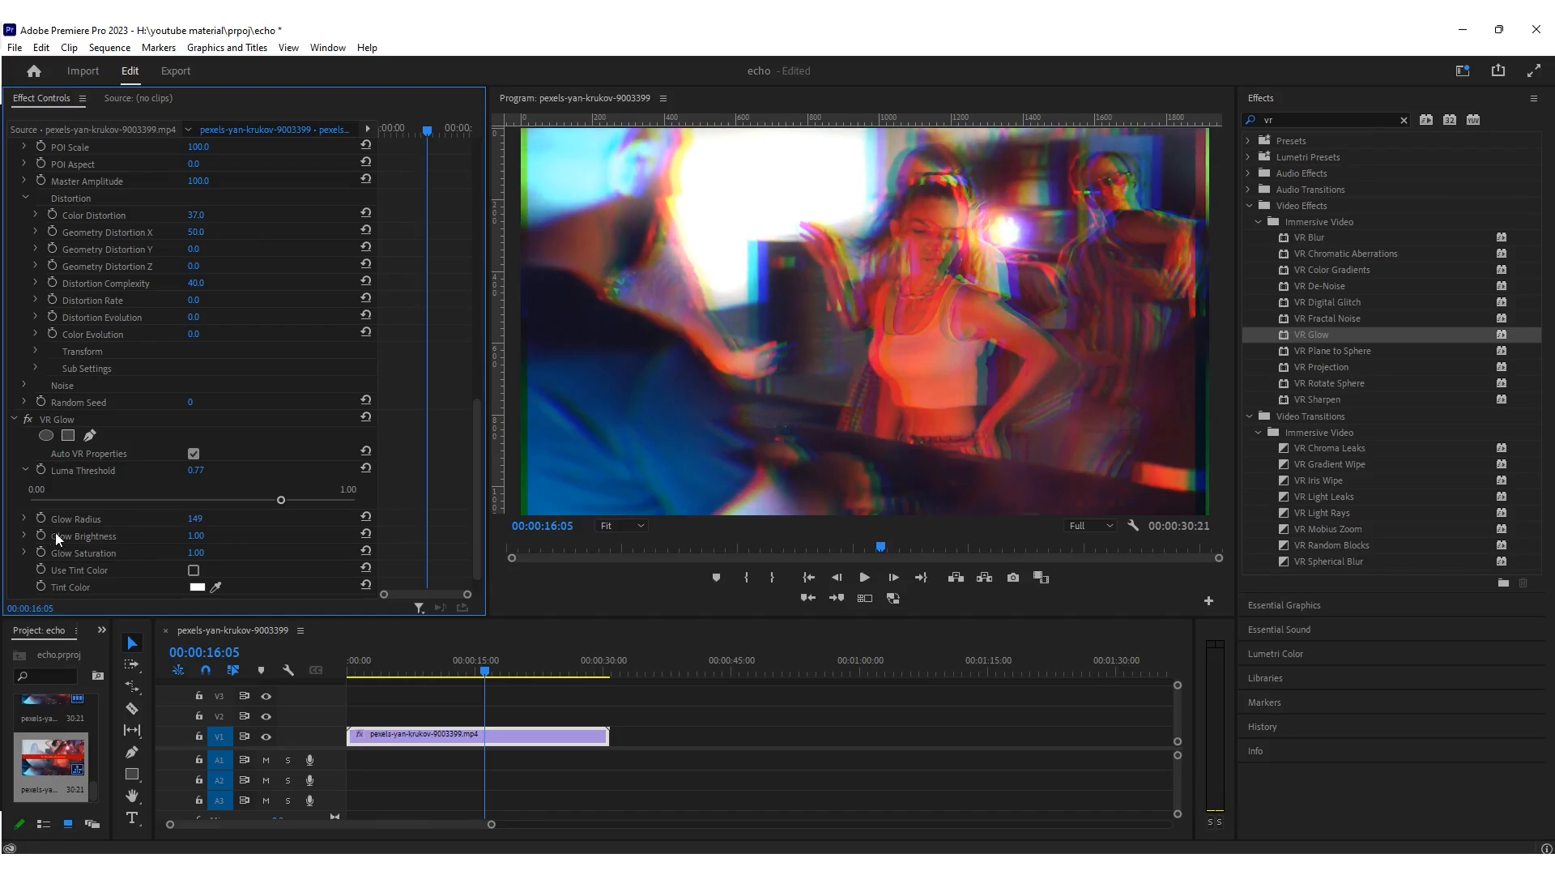
pyautogui.click(24, 519)
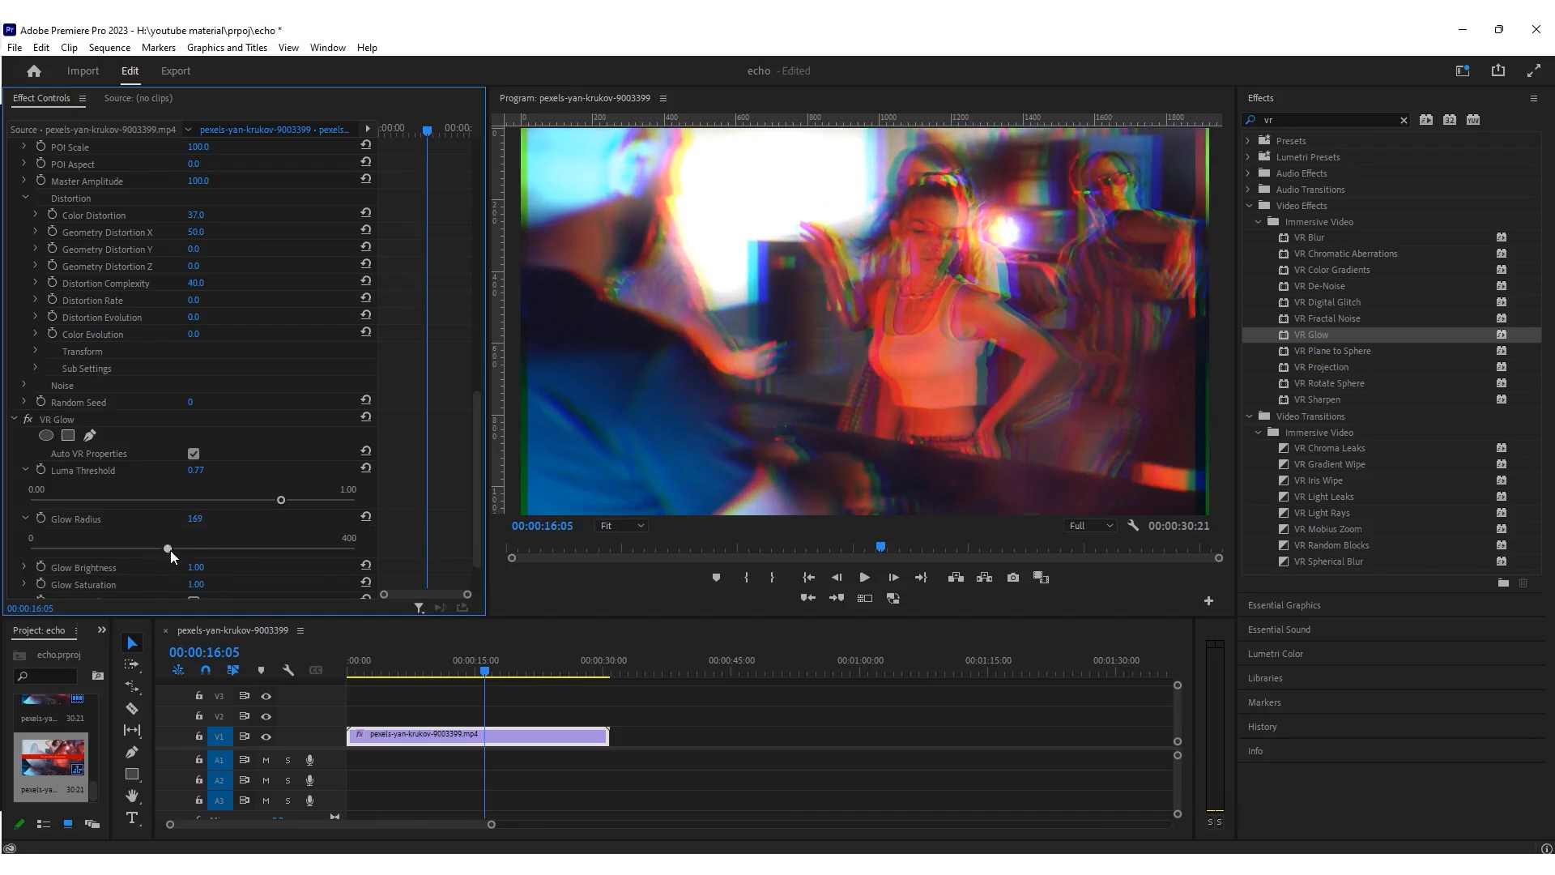
pyautogui.moveTo(170, 551); pyautogui.dragTo(235, 556)
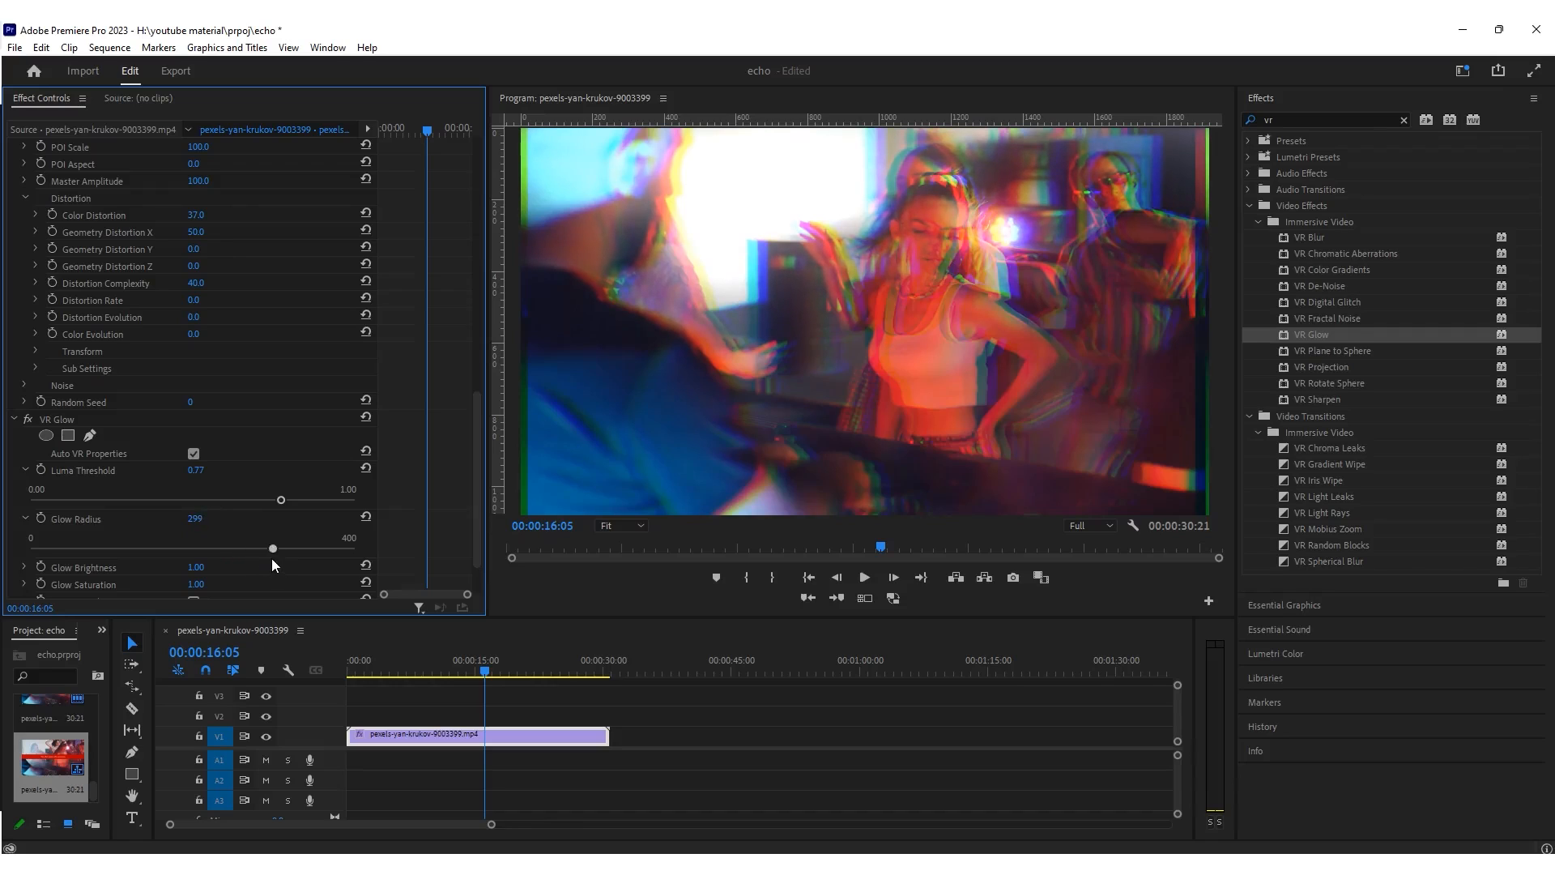
# - Set the VR Glow effect's Glow Brightness to 0.80 and enable Use Tint Color
pyautogui.scroll(-2, 239, 548)
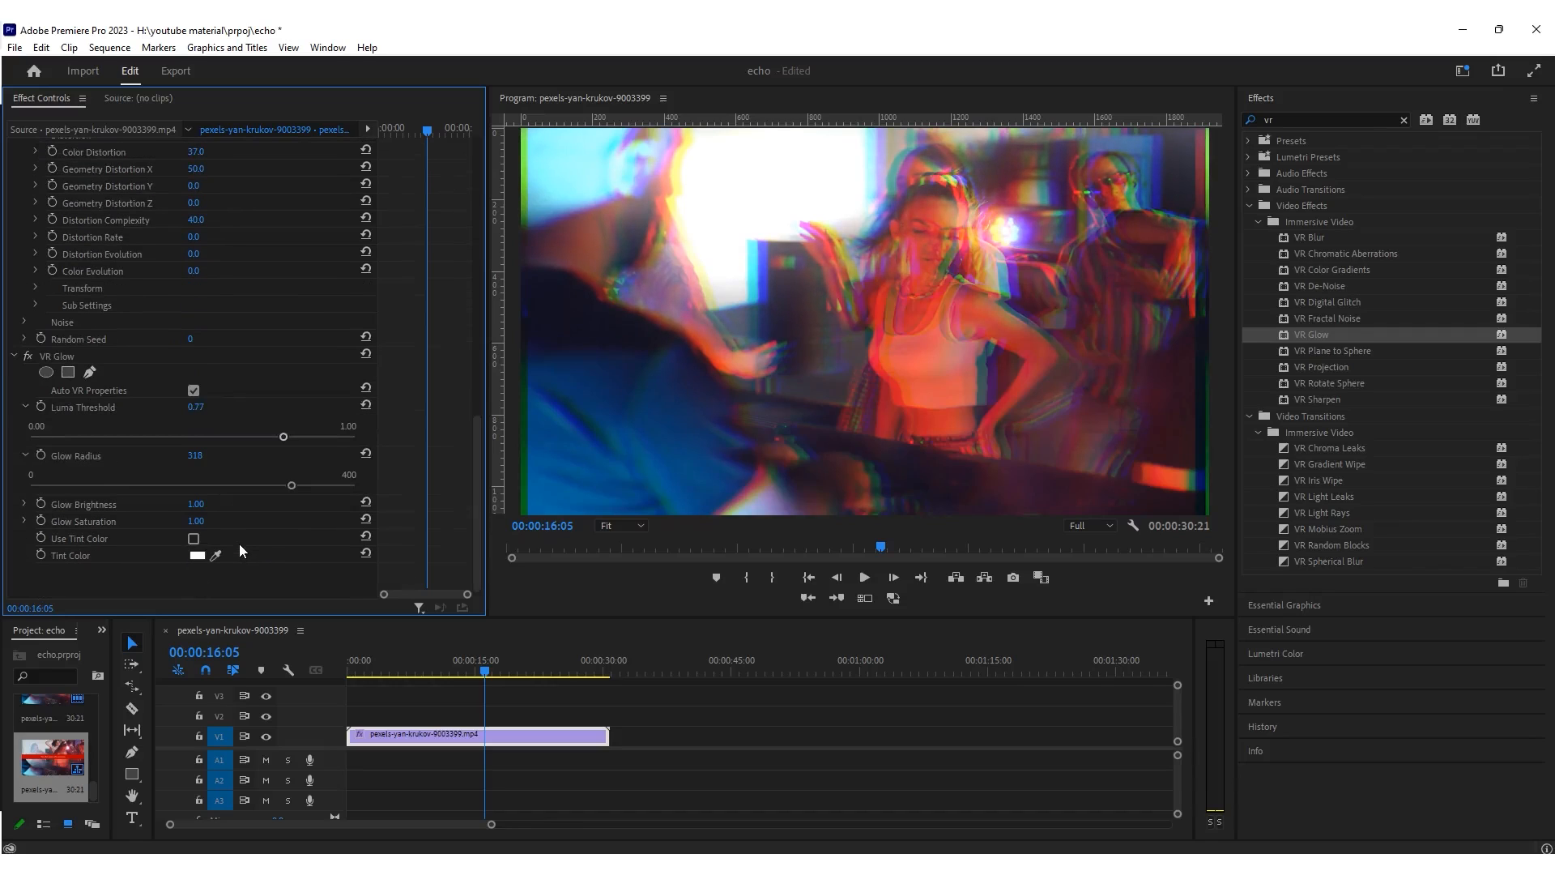
pyautogui.moveTo(195, 505); pyautogui.dragTo(252, 522)
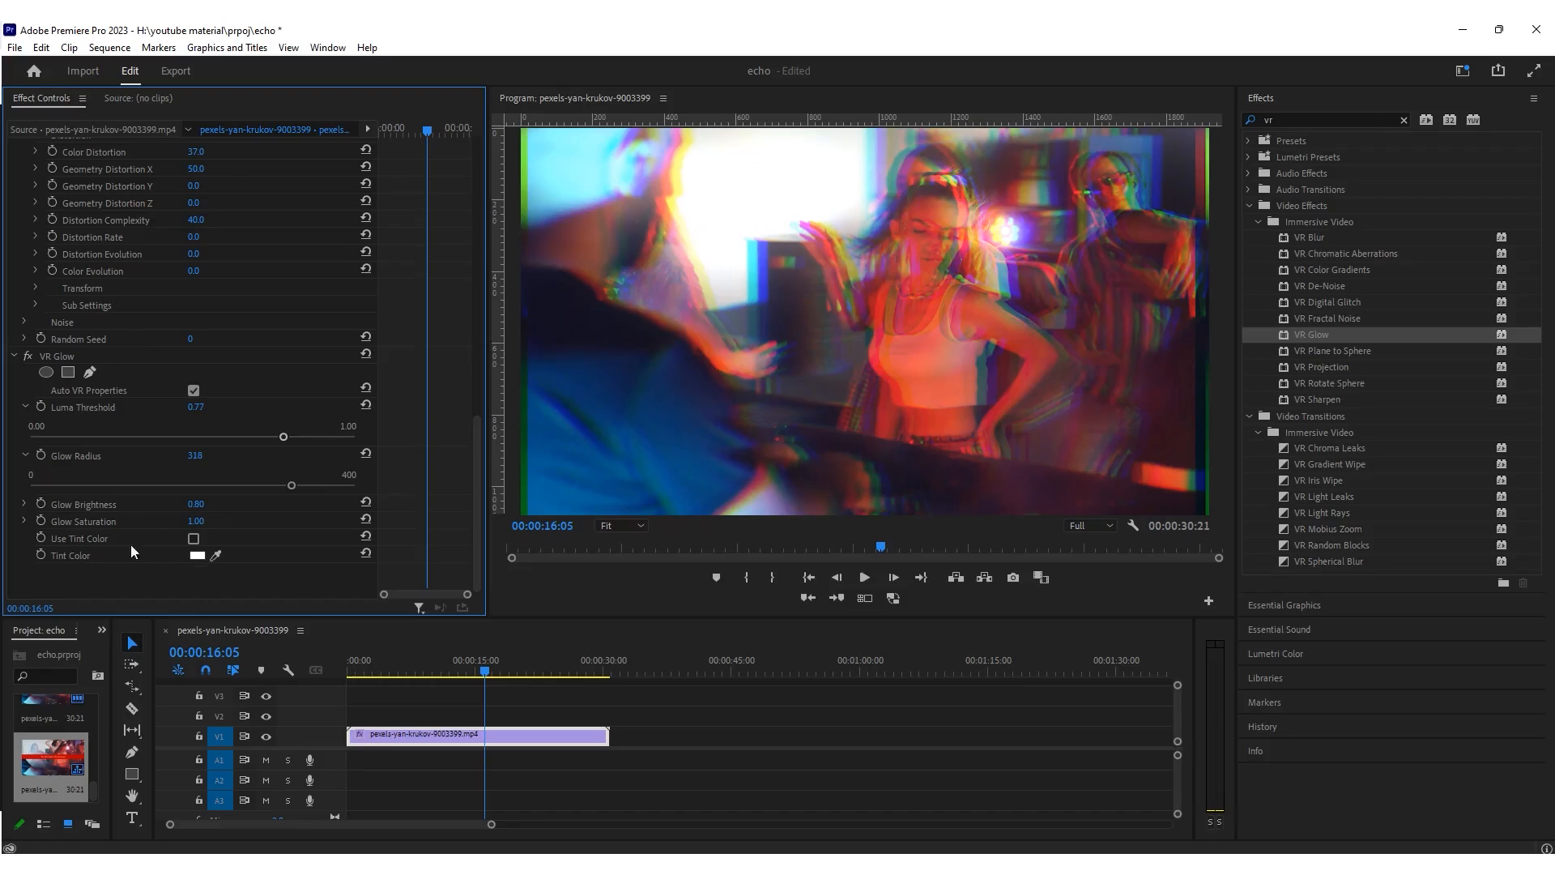
pyautogui.click(194, 540)
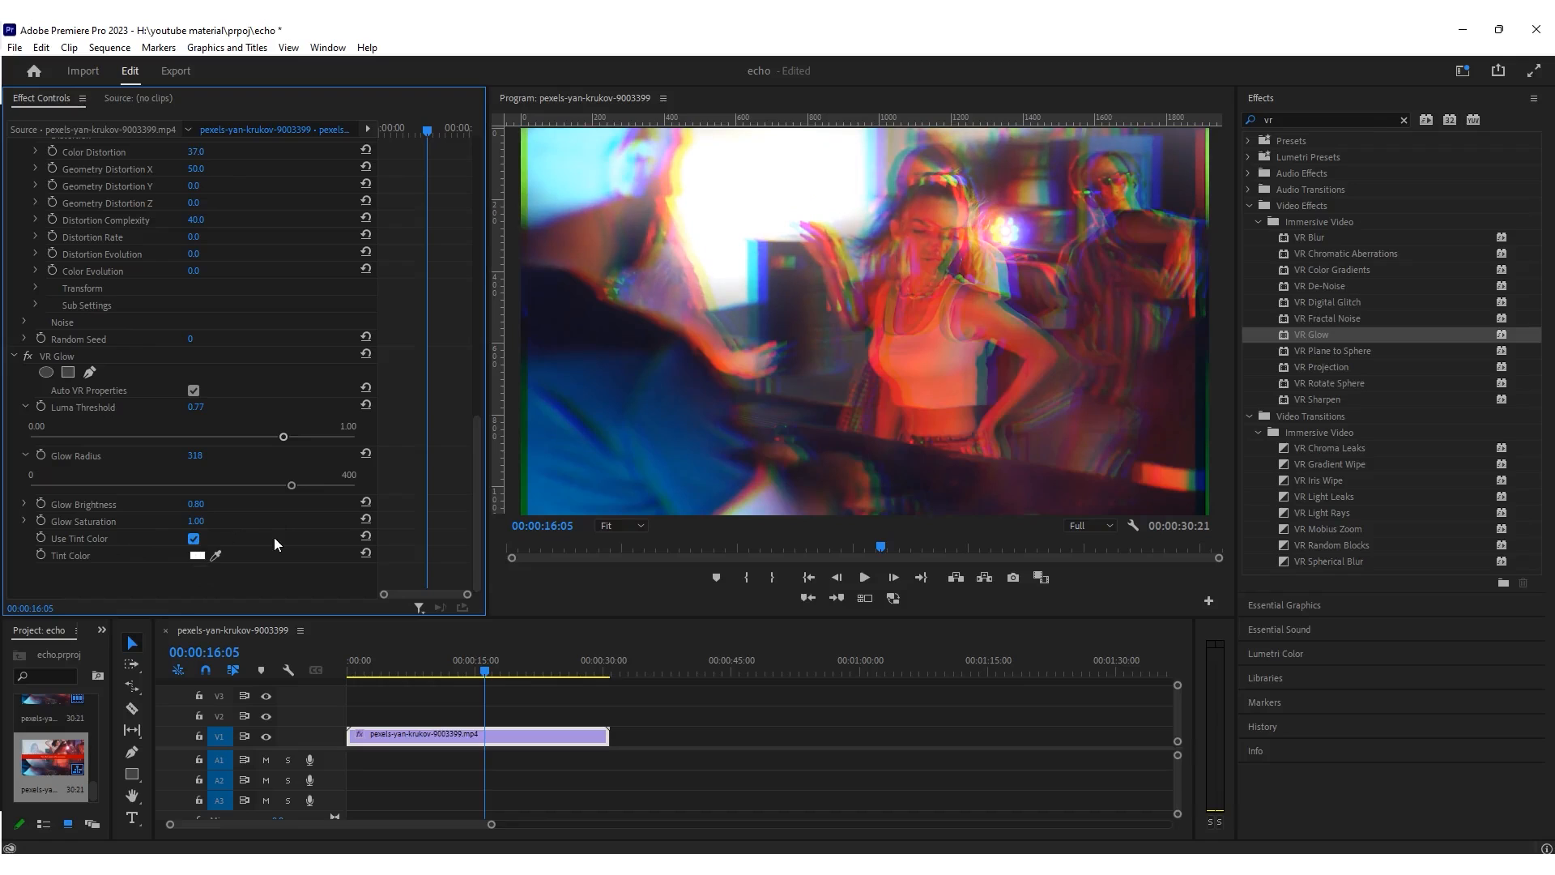
# - Try red as the VR Glow effect's Tint Color and settle on purple 73157E
pyautogui.click(198, 555)
pyautogui.moveTo(770, 389); pyautogui.dragTo(743, 514)
pyautogui.click(928, 333)
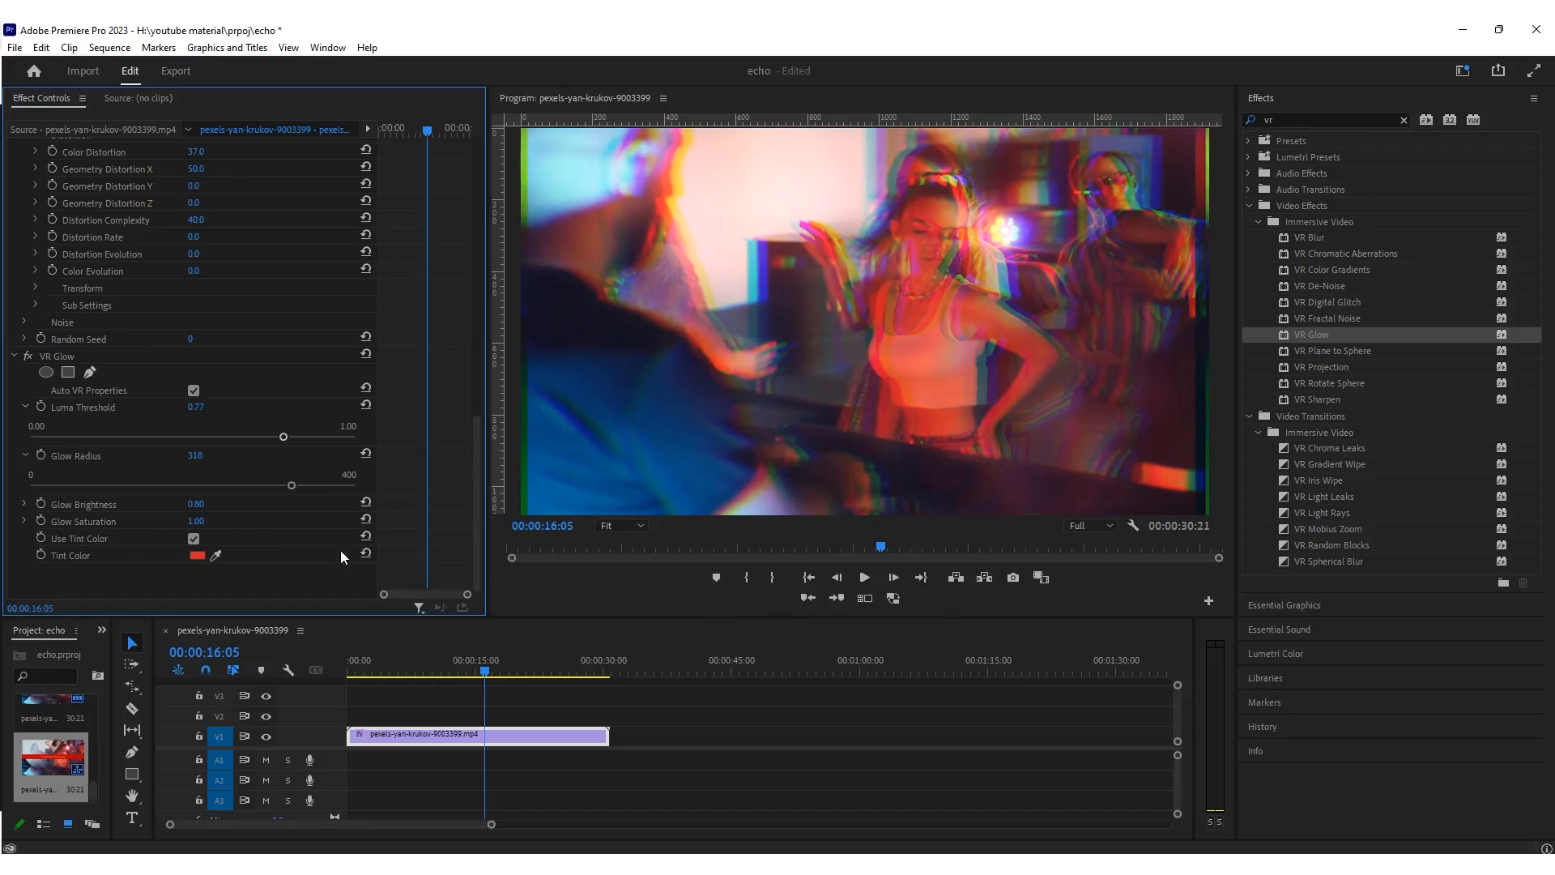
pyautogui.click(197, 556)
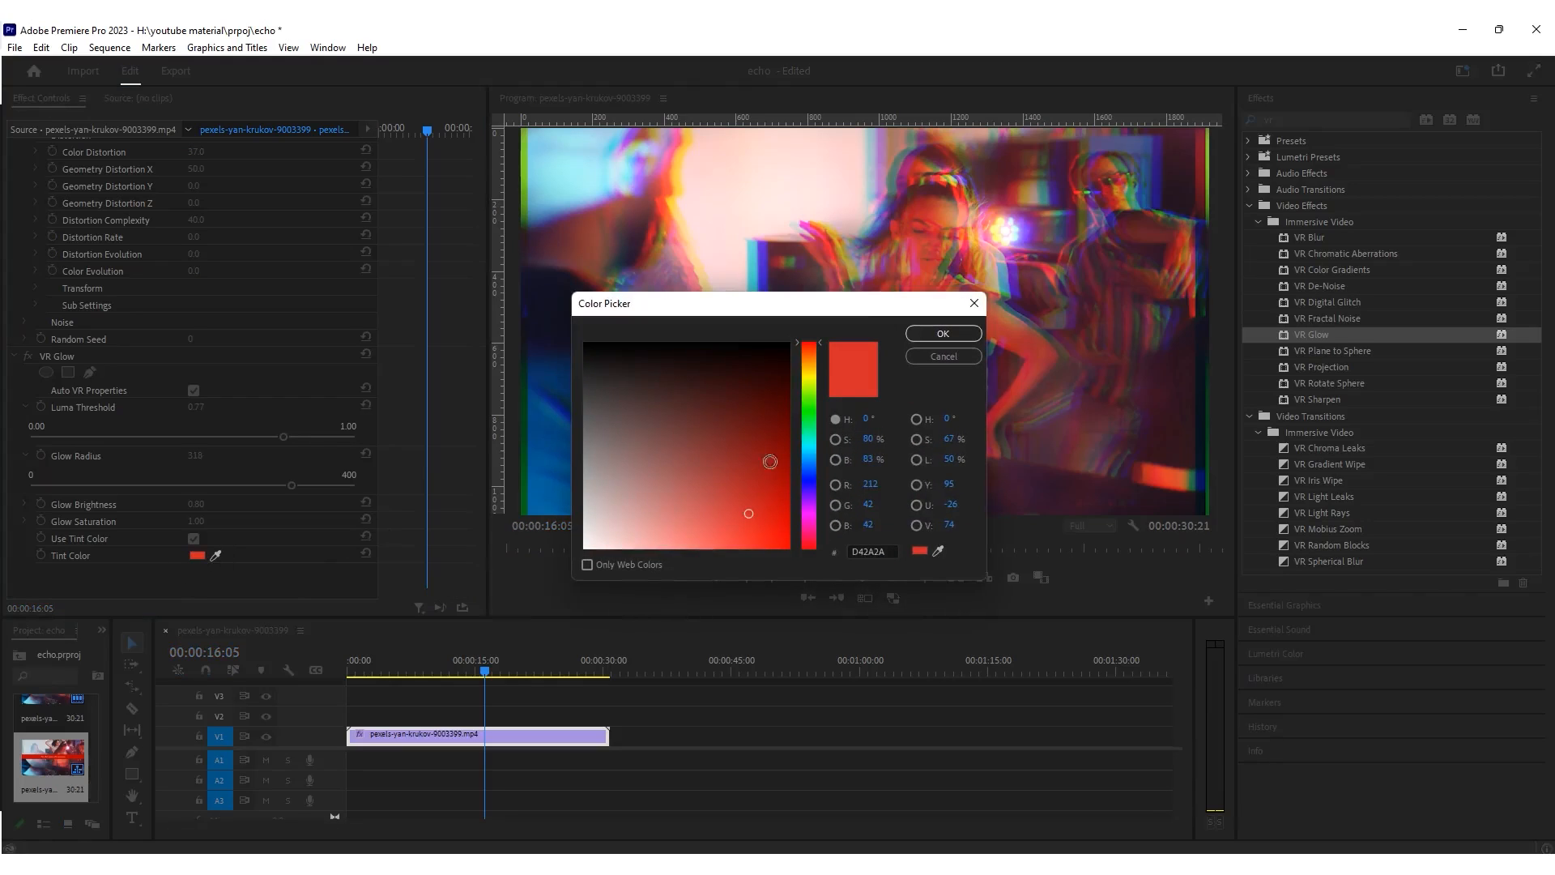
pyautogui.moveTo(811, 401)
pyautogui.mouseDown()
pyautogui.moveTo(809, 512)
pyautogui.moveTo(754, 444)
pyautogui.mouseUp()
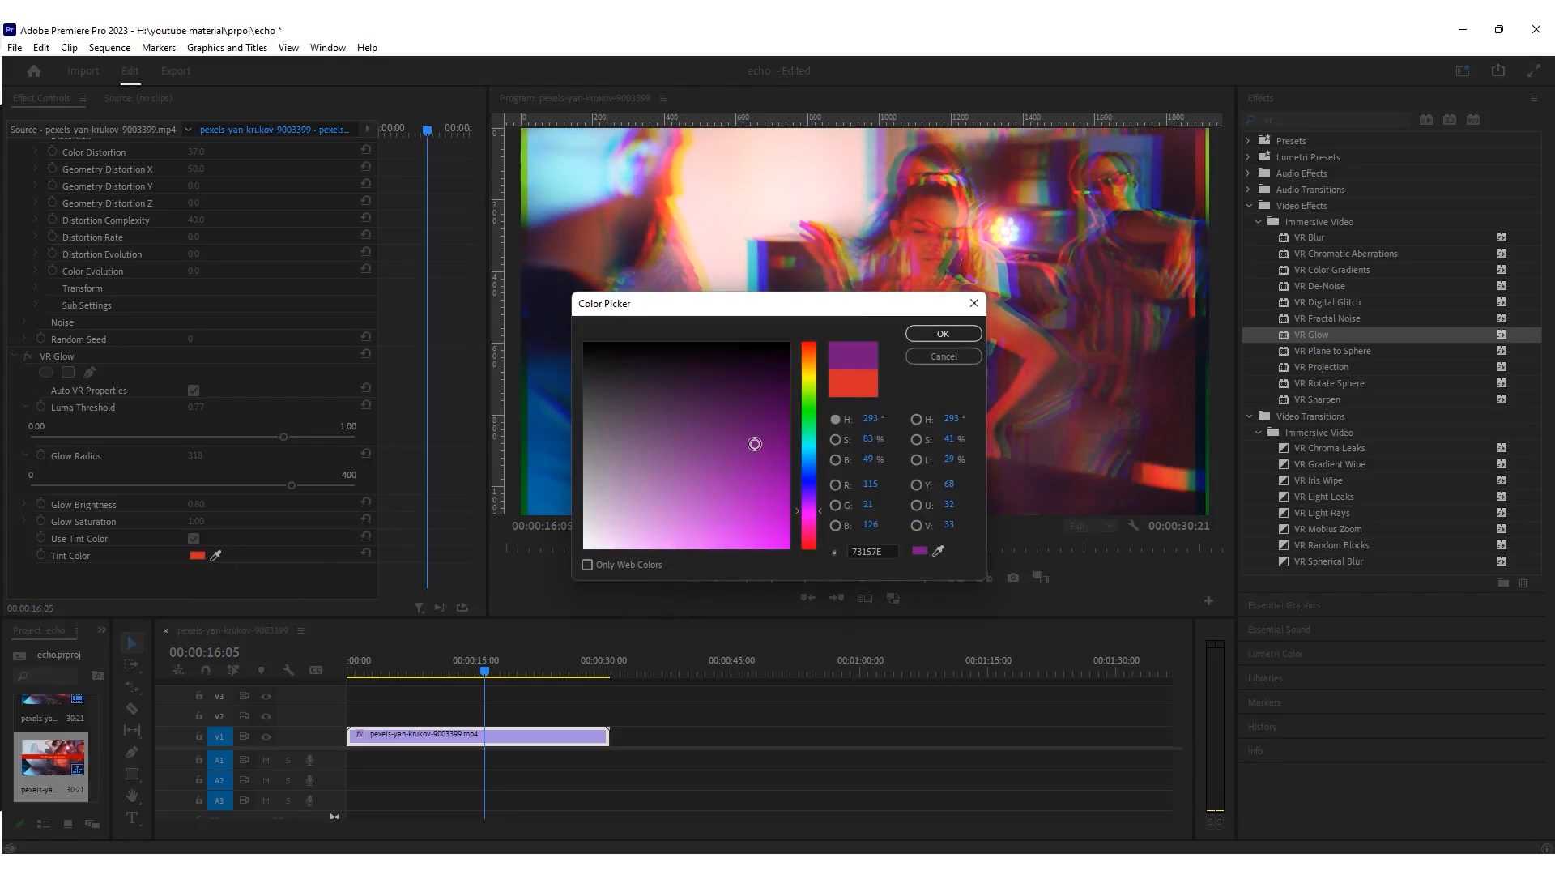
pyautogui.click(941, 335)
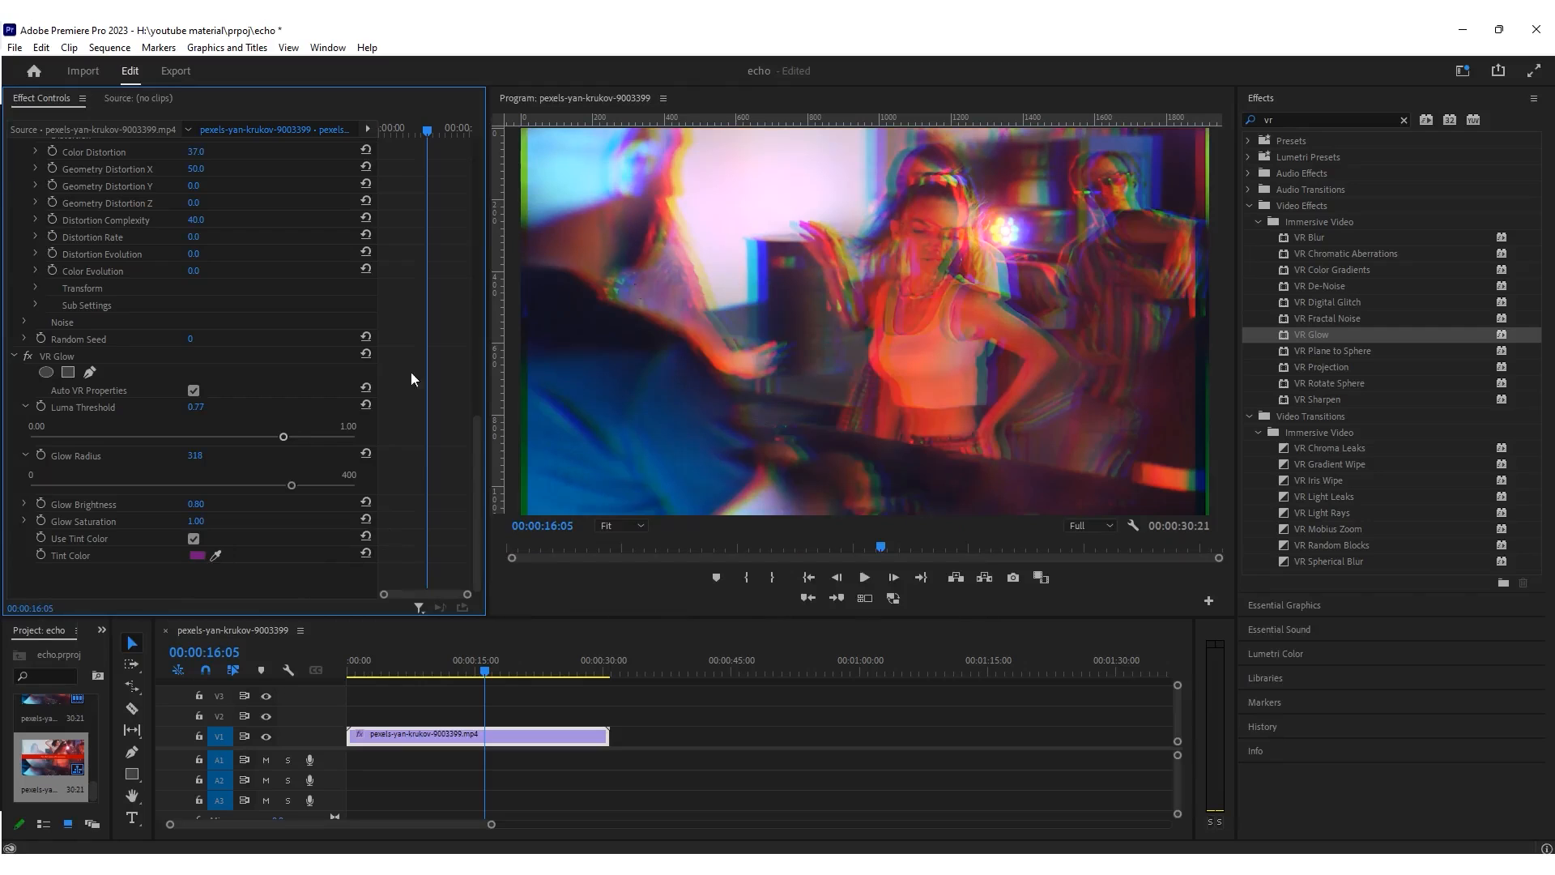
# - Play the clip from an earlier point in the timeline to preview the purple-tinted glow
pyautogui.click(484, 672)
pyautogui.moveTo(486, 672); pyautogui.dragTo(438, 670)
pyautogui.press('space')
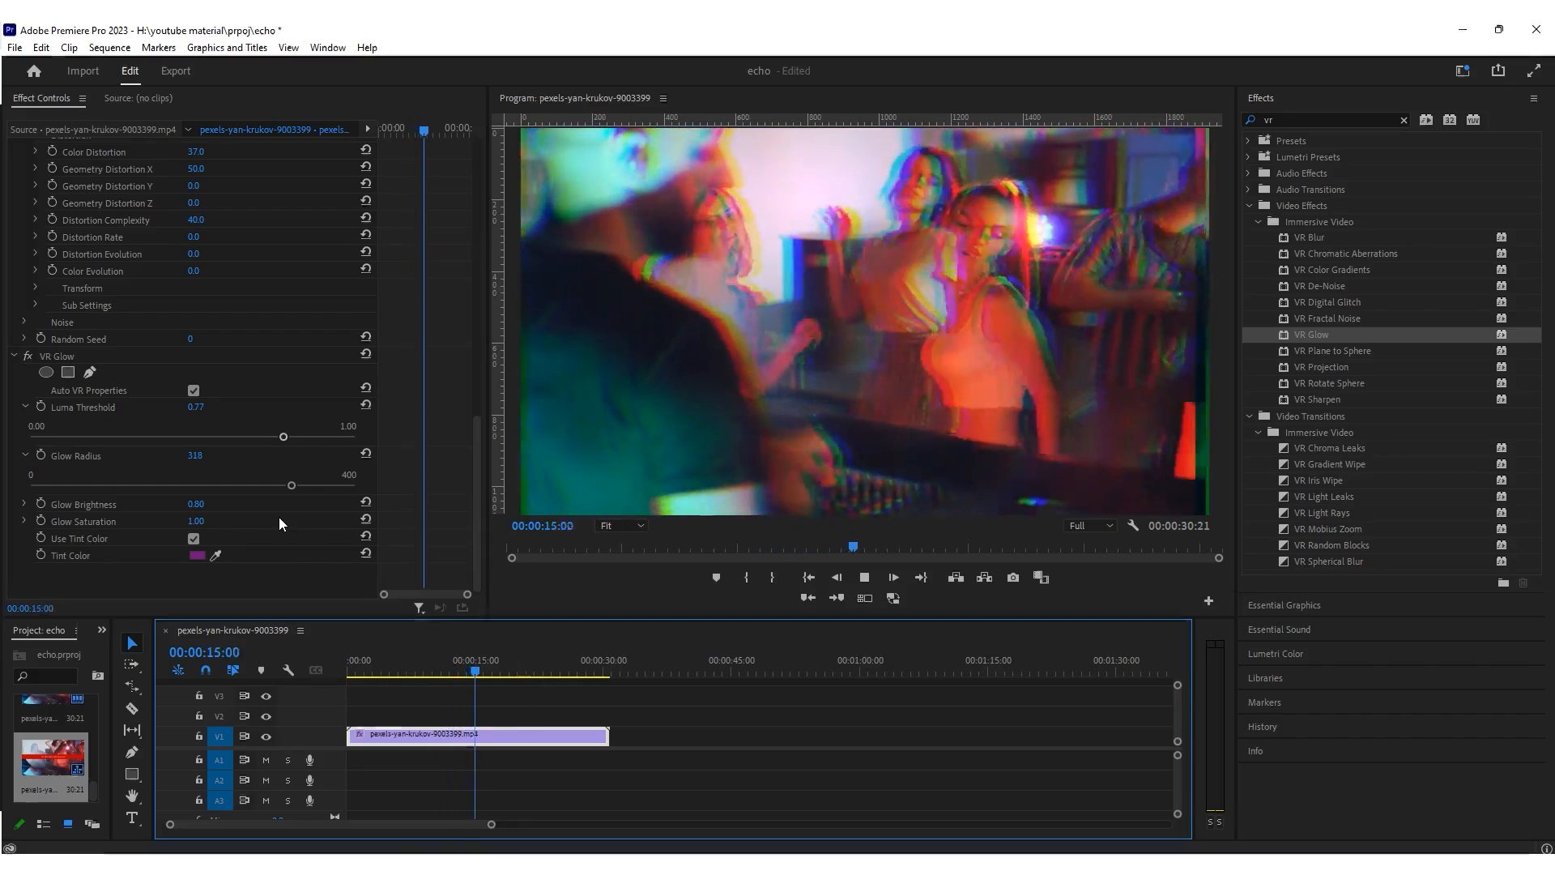
pyautogui.press('space')
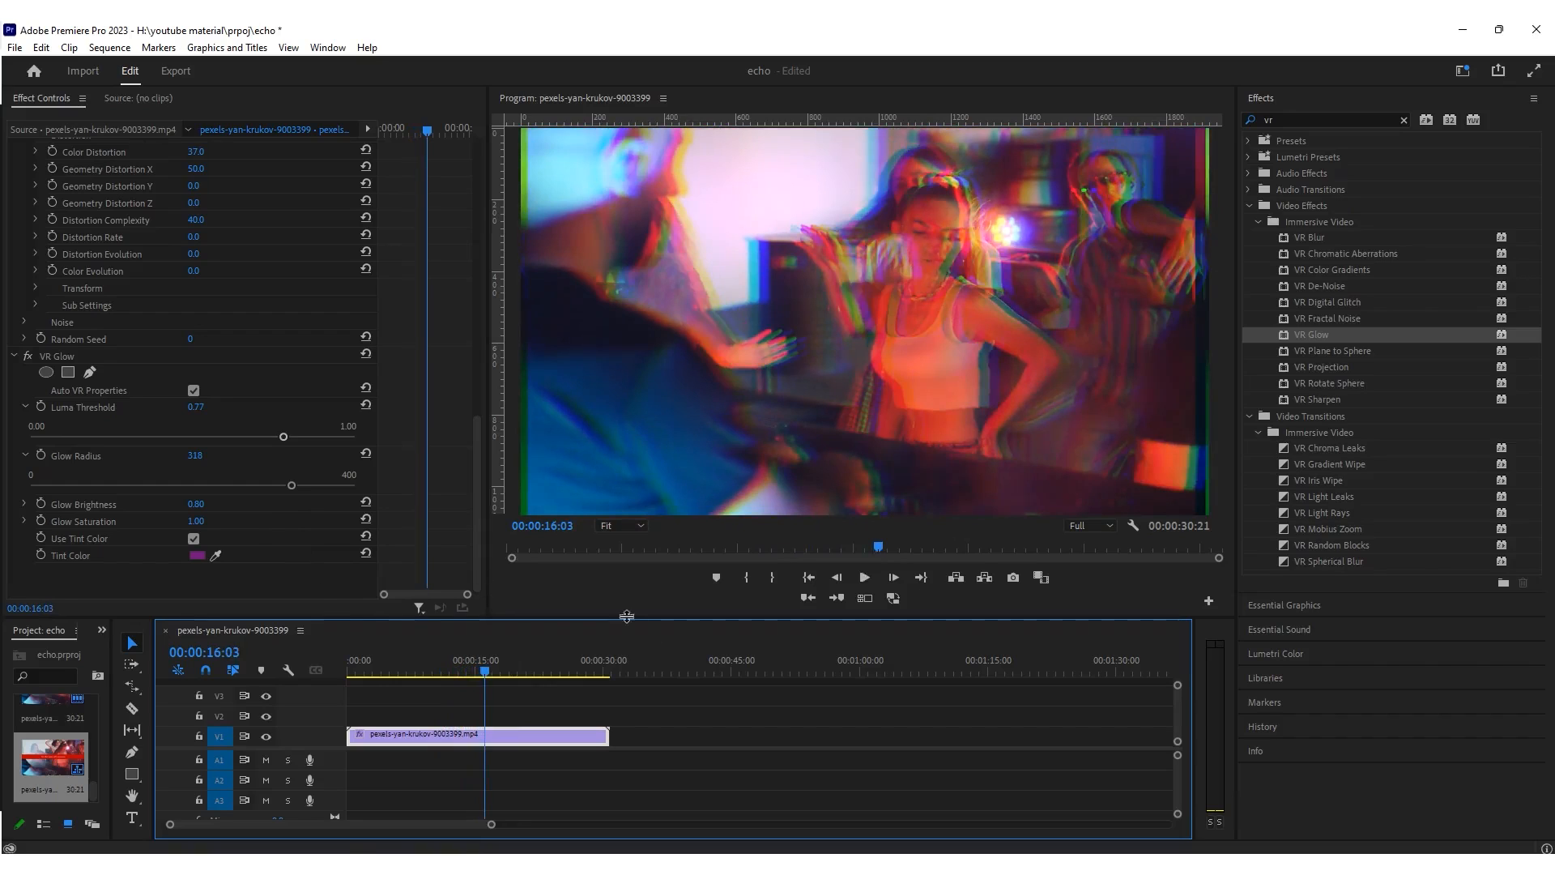
# - Search the effects for "fast" and duplicate the V1 clip onto V2 directly above the original
pyautogui.click(1405, 120)
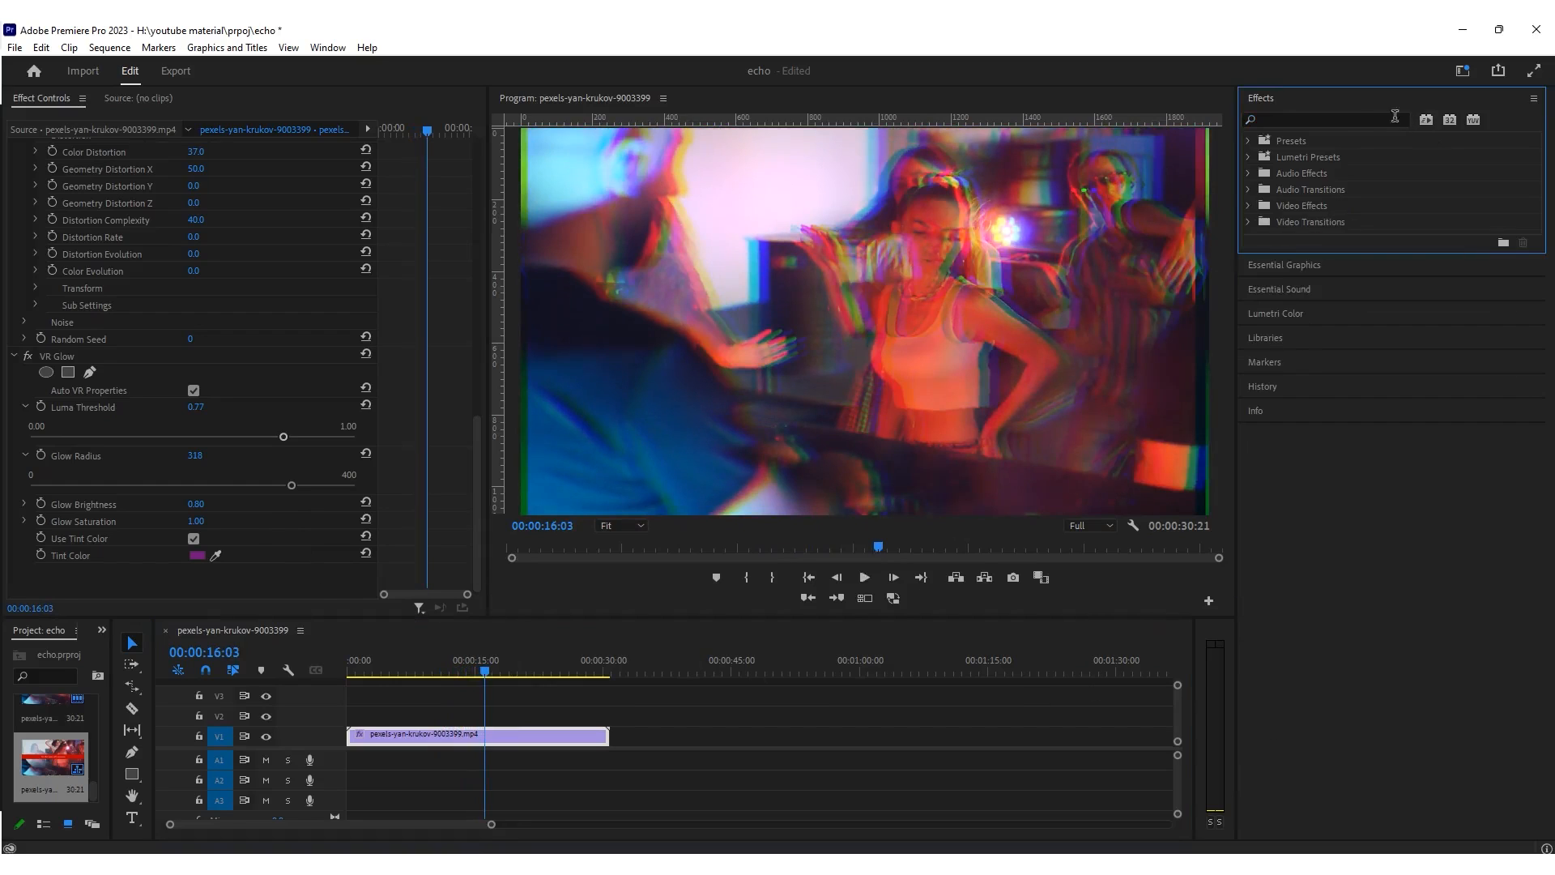
pyautogui.click(1331, 119)
pyautogui.write('fast')
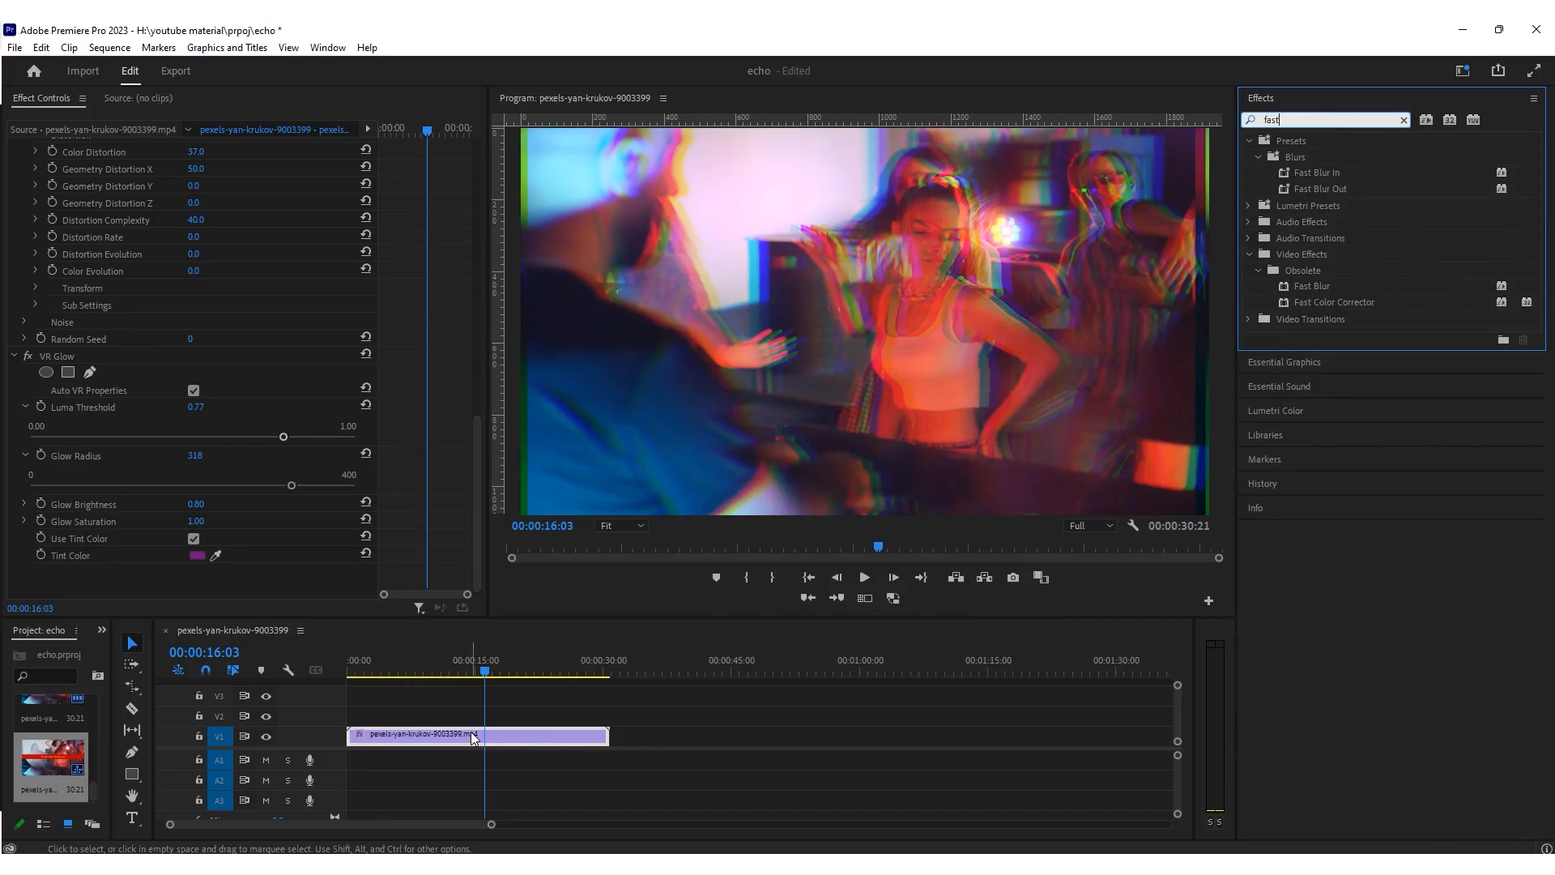
pyautogui.moveTo(465, 735); pyautogui.dragTo(454, 717)
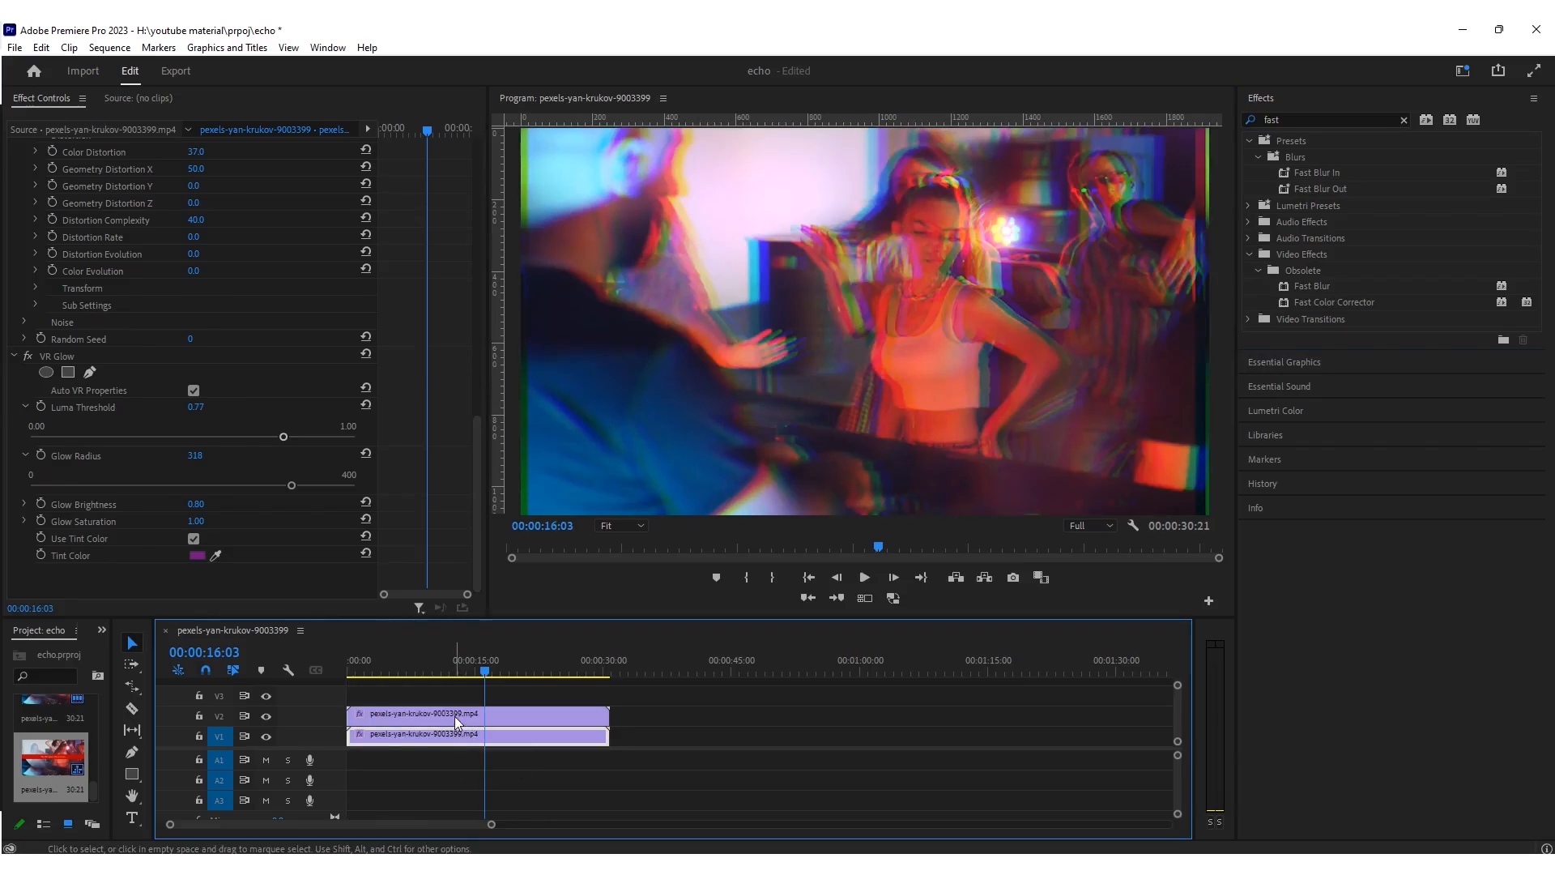
# - Turn off both VR Digital Glitch effects and the VR Glow effect on the V2 copy
pyautogui.click(455, 716)
pyautogui.scroll(3, 432, 381)
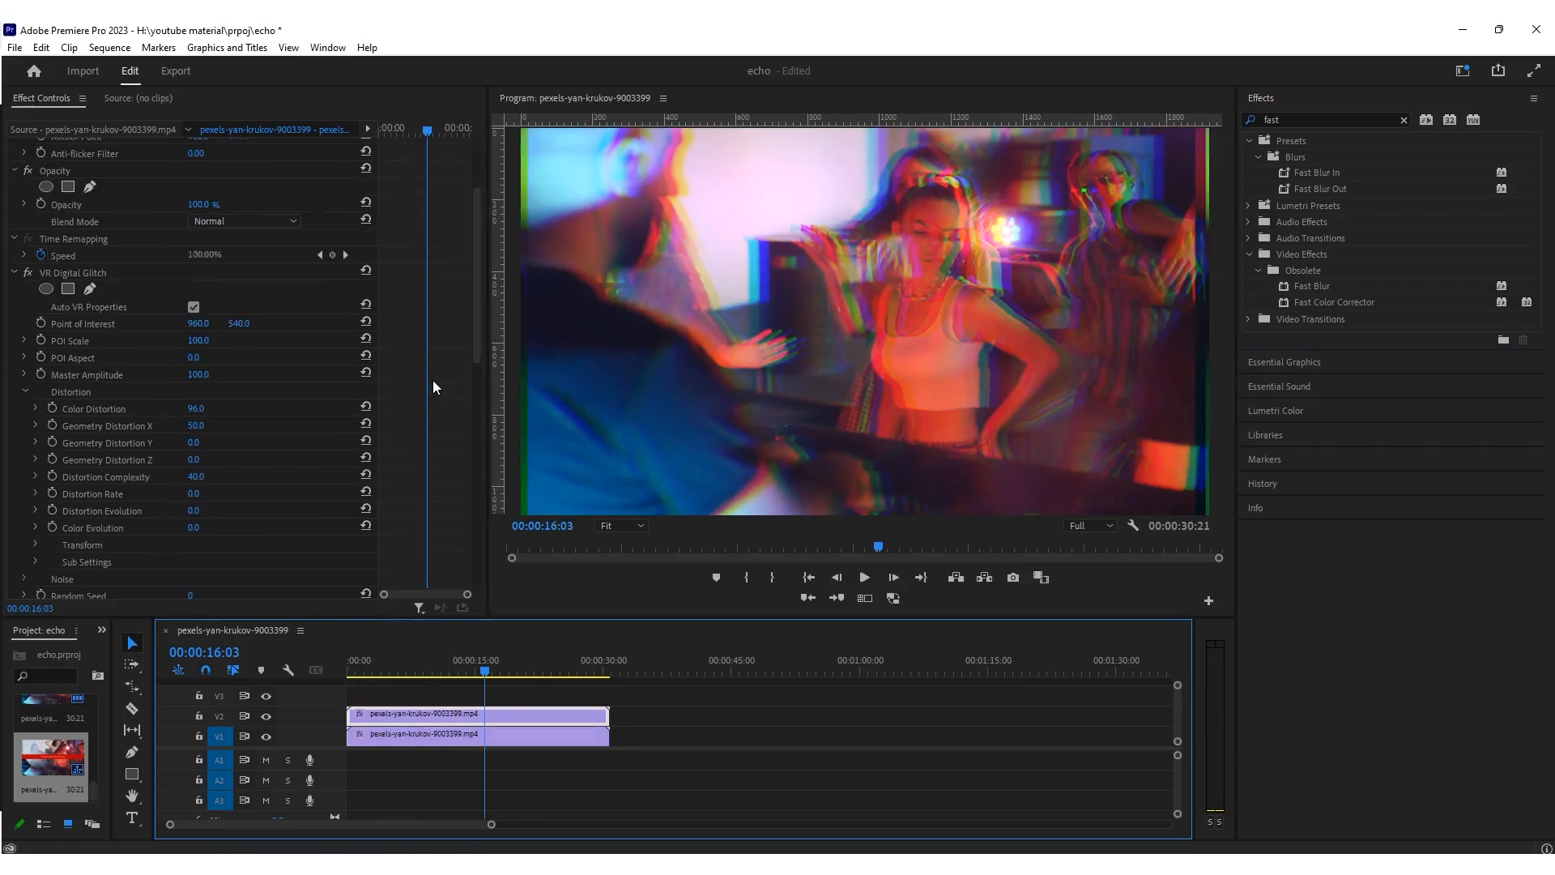
pyautogui.scroll(2, 433, 386)
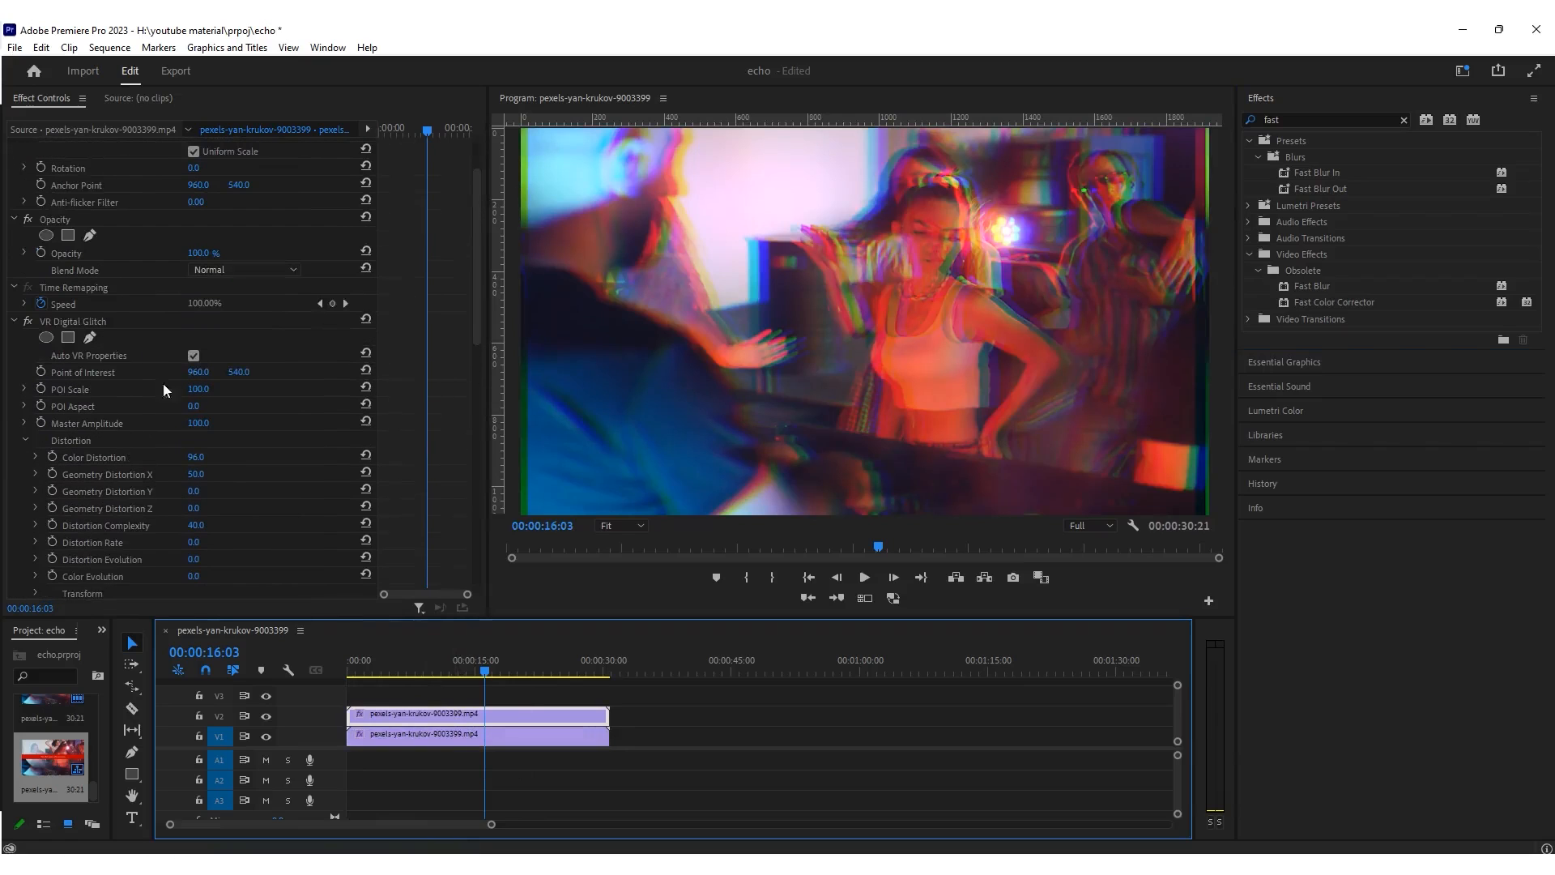
pyautogui.click(30, 324)
pyautogui.scroll(-7, 41, 387)
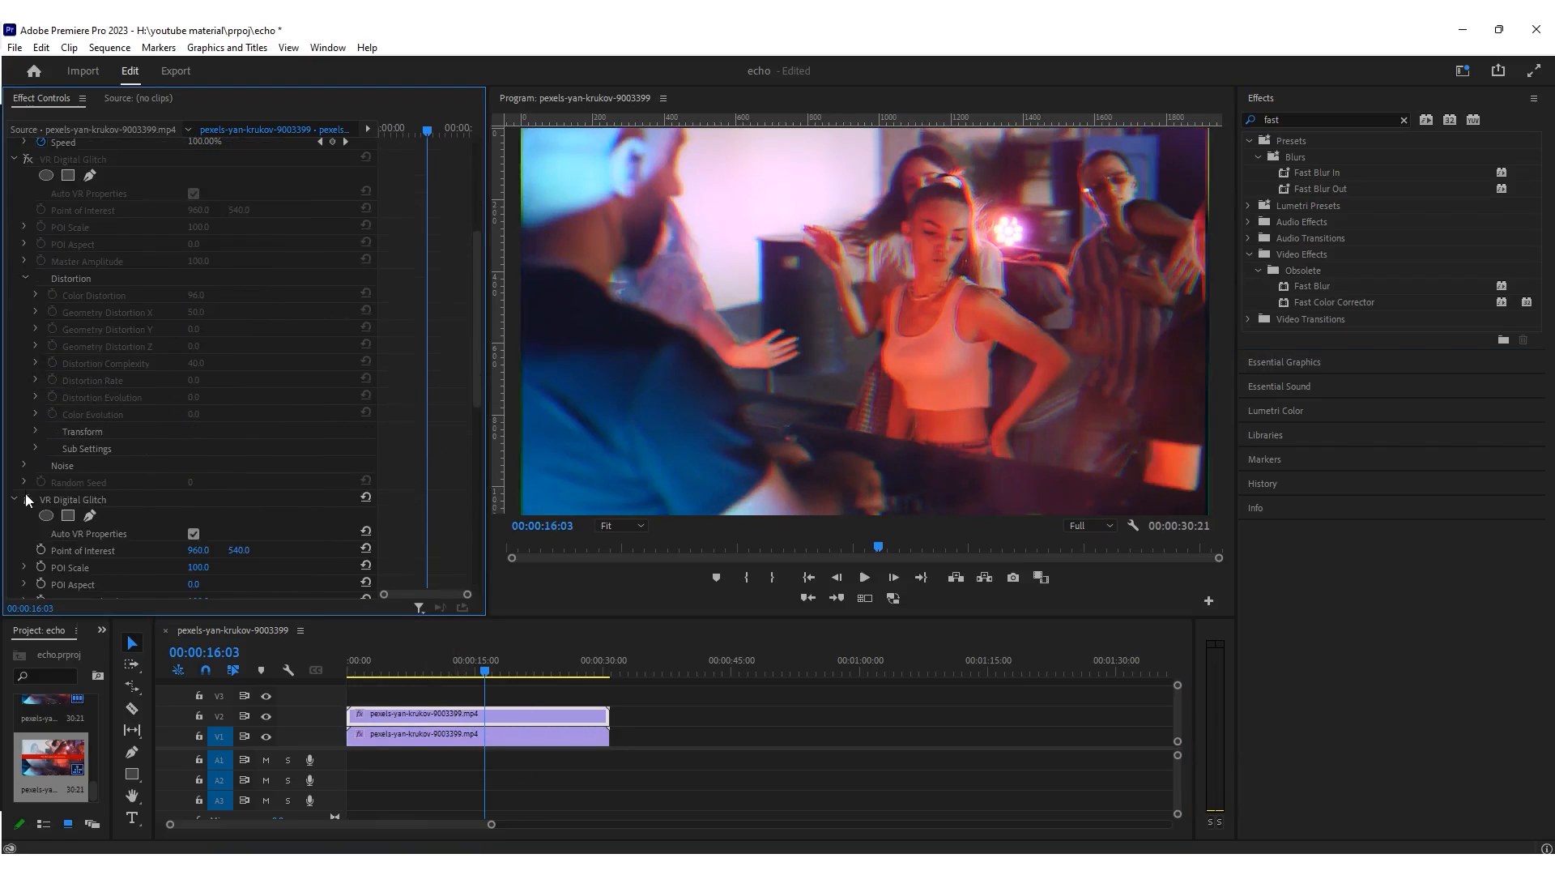
pyautogui.scroll(-16, 36, 499)
pyautogui.click(28, 433)
pyautogui.scroll(-4, 32, 444)
pyautogui.scroll(4, 243, 483)
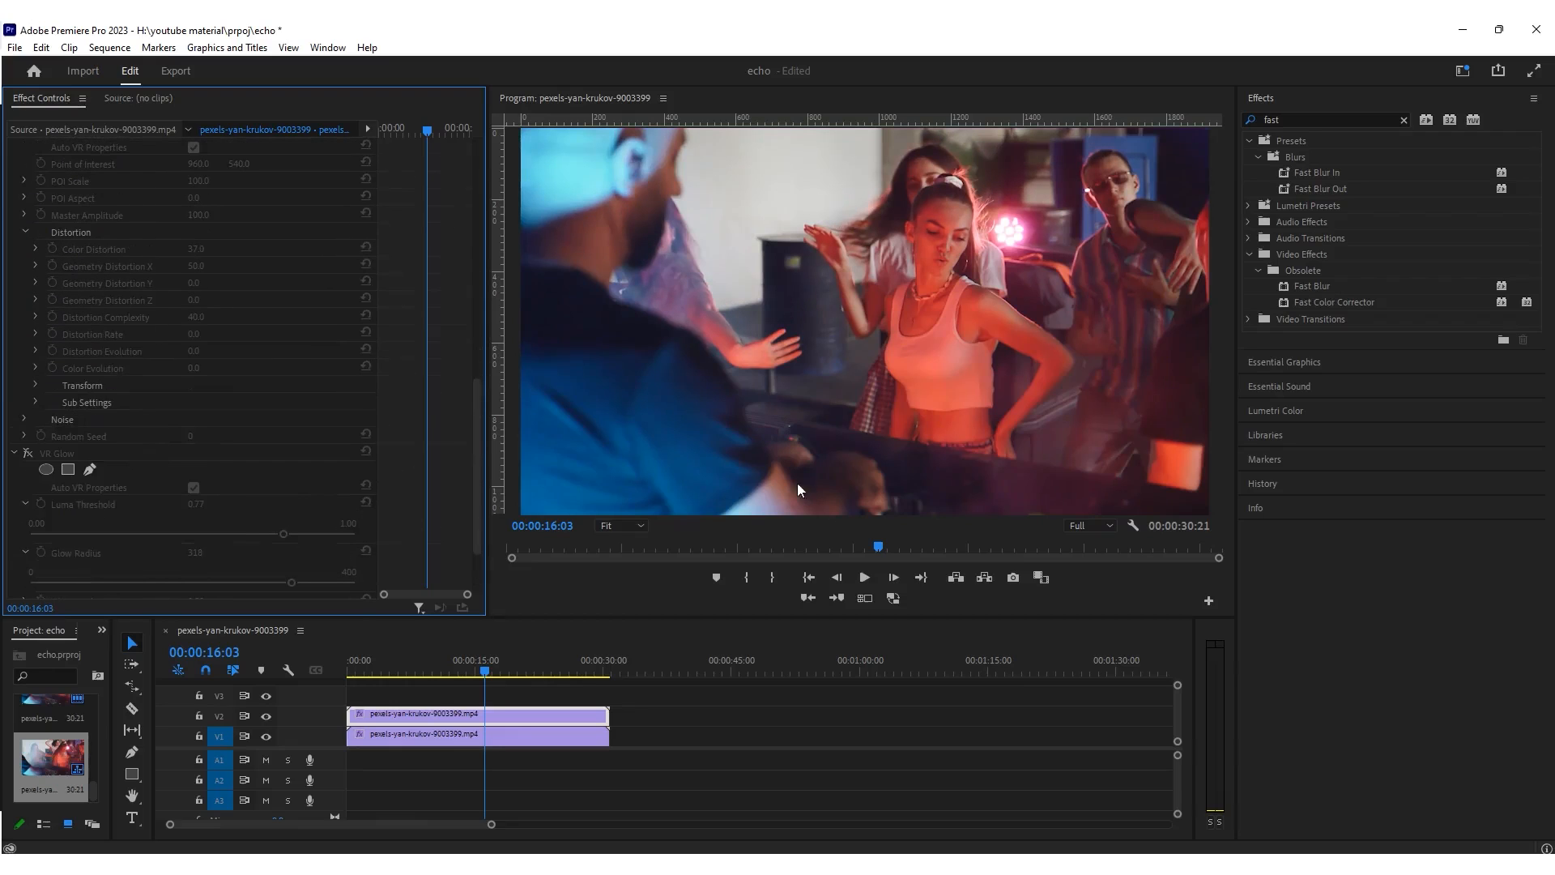
# - Apply Fast Blur to the V2 clip with Repeat Edge Pixels enabled and raise its Blurriness past 28
pyautogui.moveTo(1319, 288); pyautogui.dragTo(485, 731)
pyautogui.scroll(-8, 361, 396)
pyautogui.moveTo(193, 521); pyautogui.dragTo(215, 520)
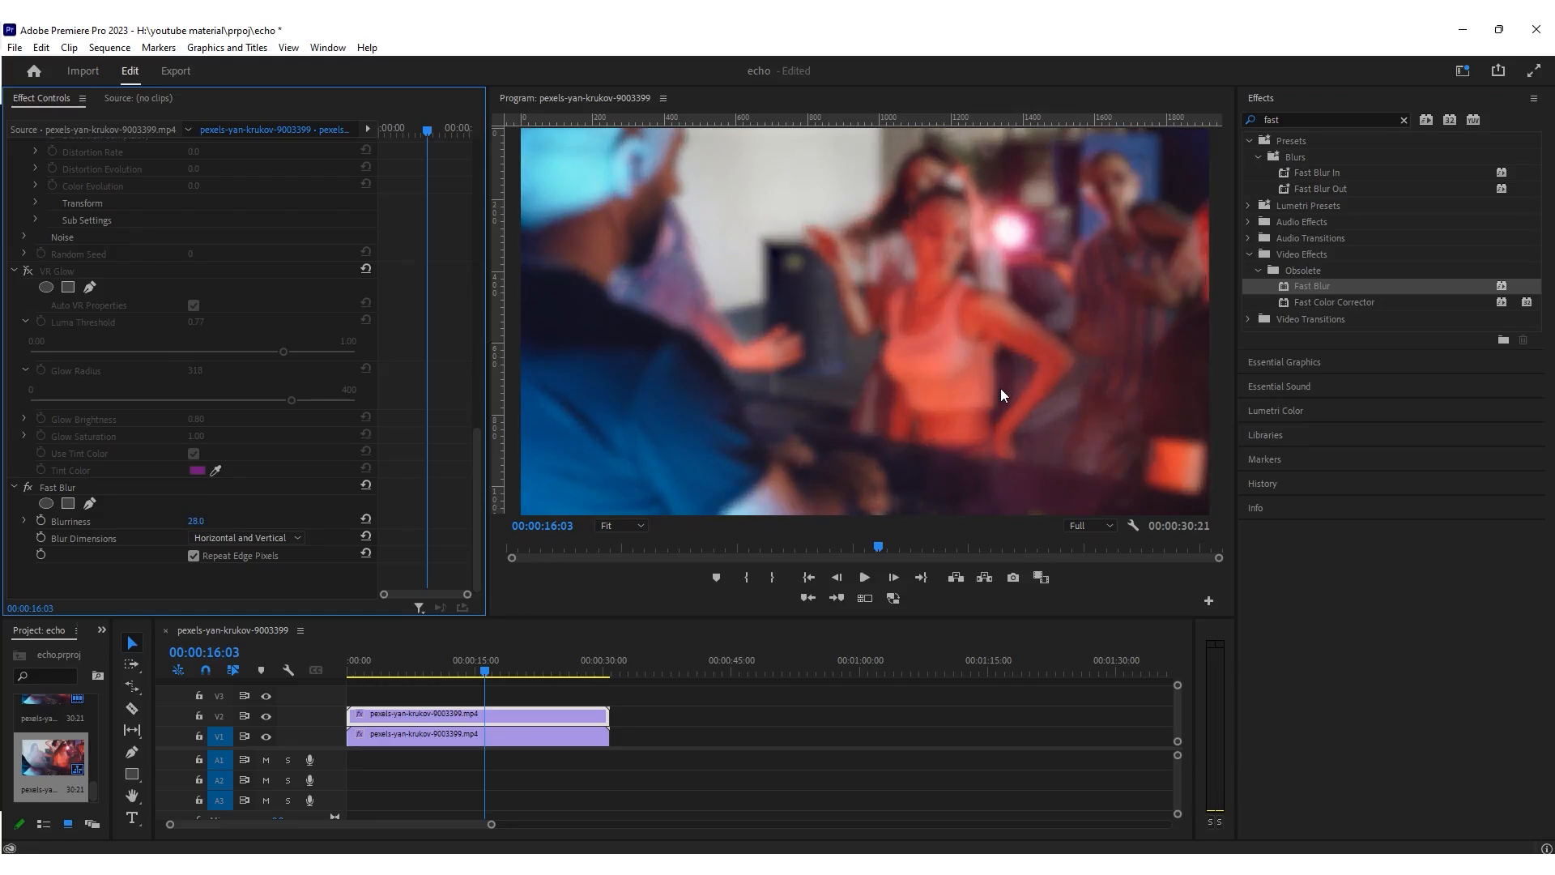
pyautogui.moveTo(196, 520); pyautogui.dragTo(202, 521)
# - Set the V2 clip's Blend Mode to Overlay
pyautogui.scroll(5, 390, 404)
pyautogui.scroll(5, 392, 402)
pyautogui.click(215, 333)
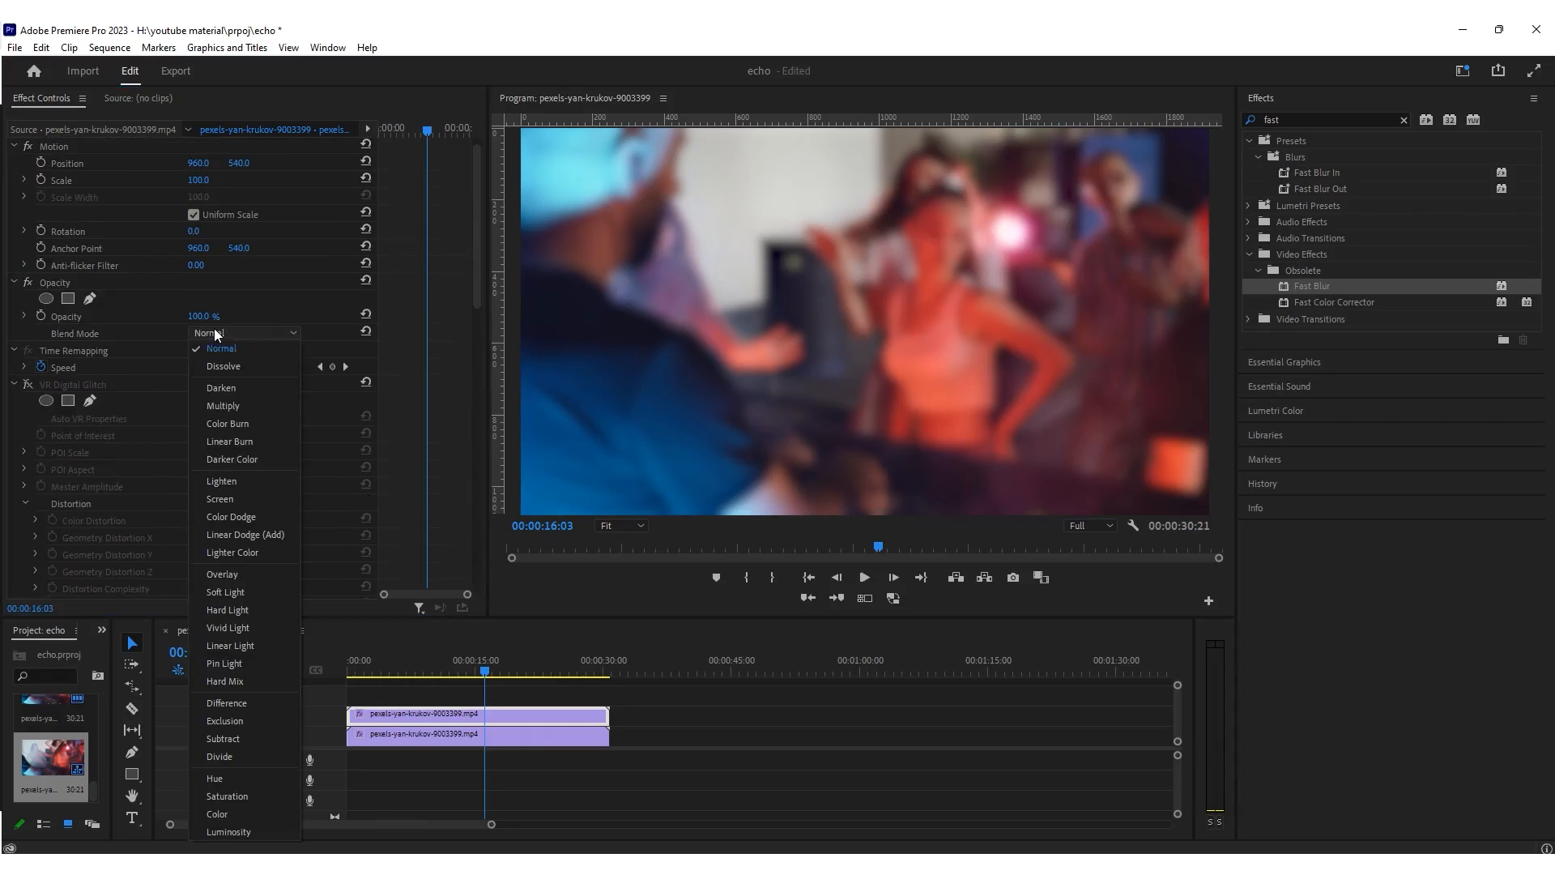
pyautogui.click(241, 575)
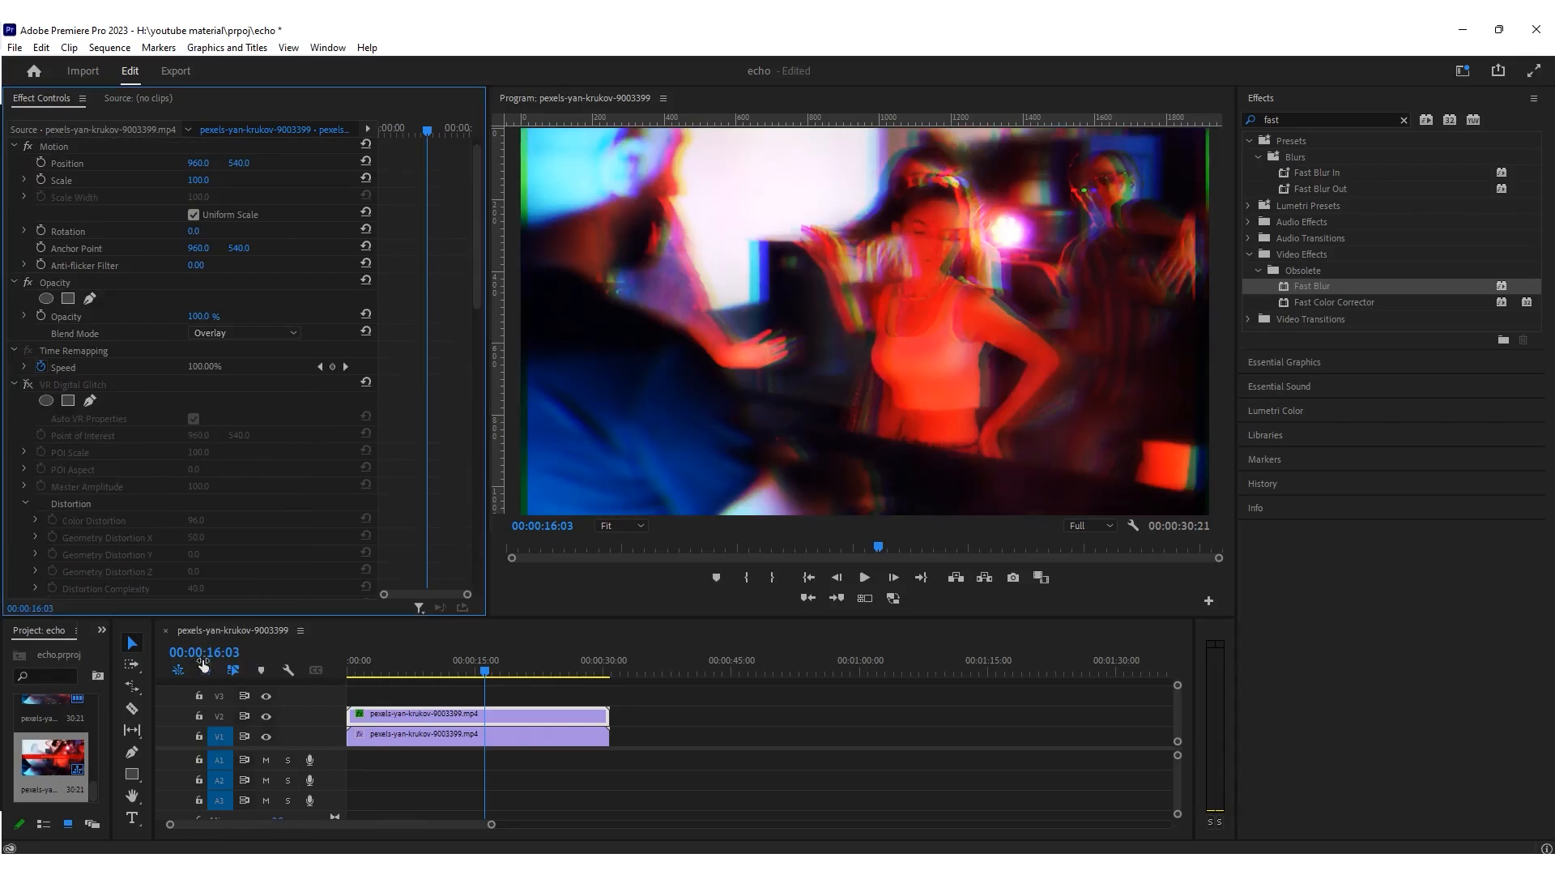
pyautogui.click(265, 333)
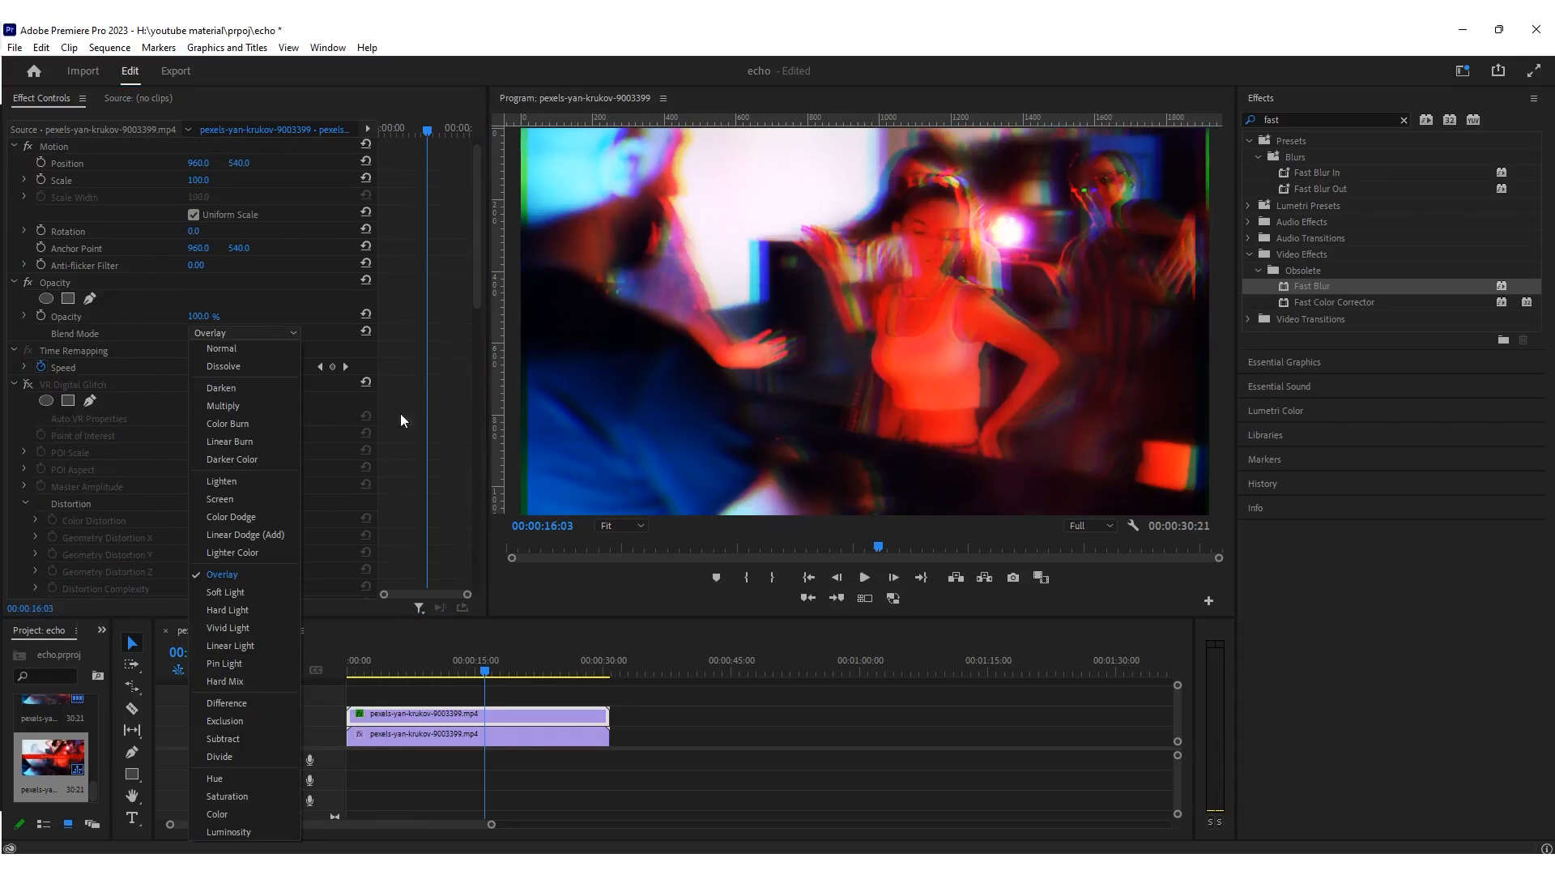
pyautogui.click(430, 367)
# - Play the clip to check the overlay and try an Opacity of 54% on the V2 clip
pyautogui.moveTo(202, 314); pyautogui.dragTo(261, 316)
pyautogui.press('space')
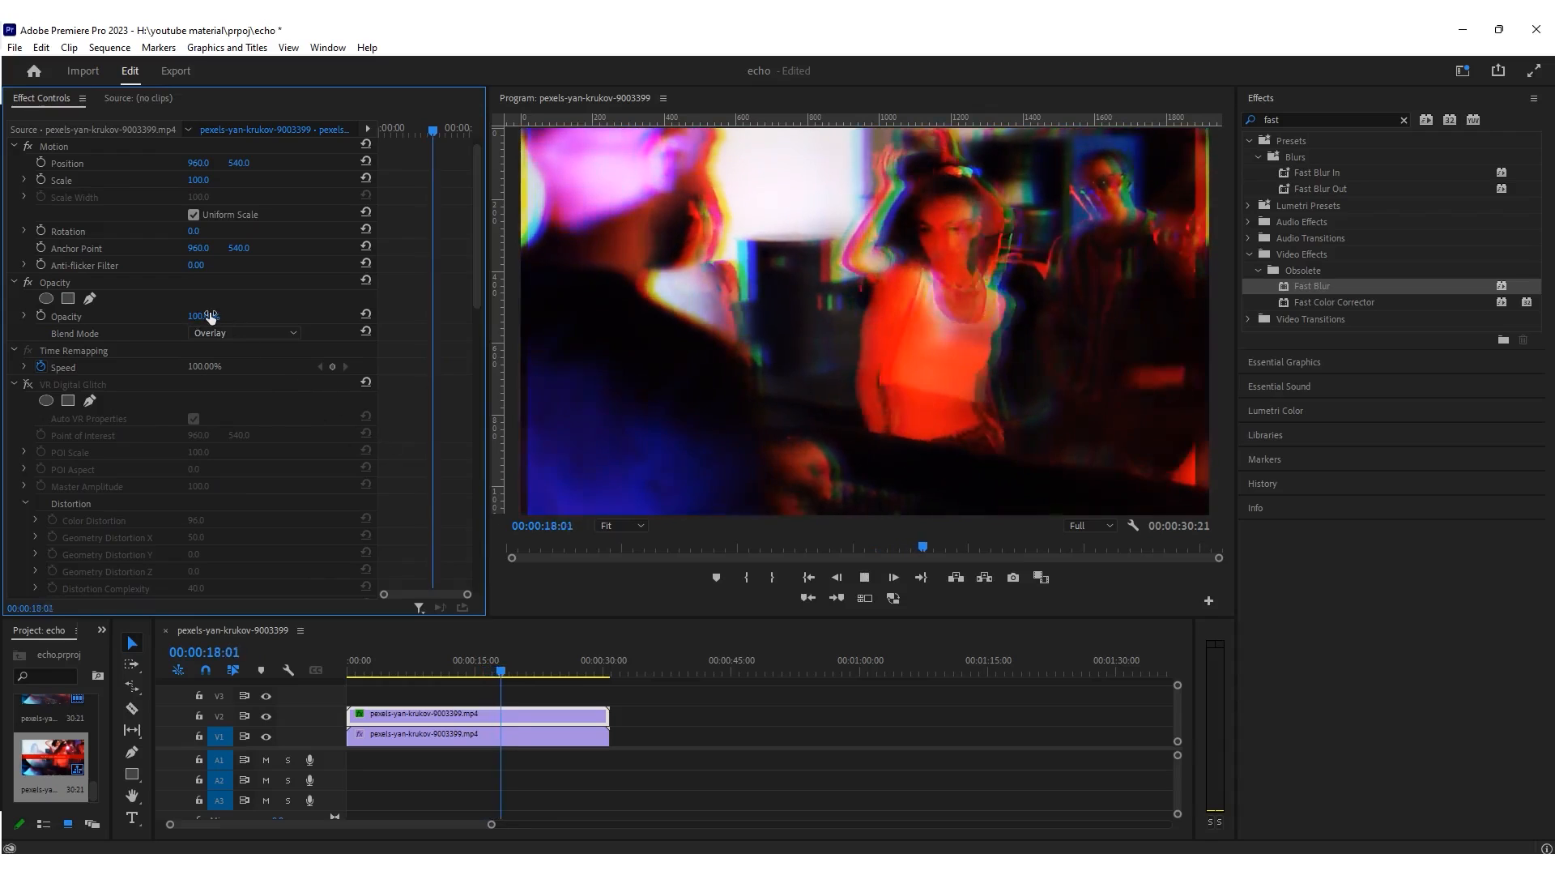
pyautogui.press('space')
pyautogui.moveTo(201, 316); pyautogui.dragTo(235, 358)
pyautogui.press('space')
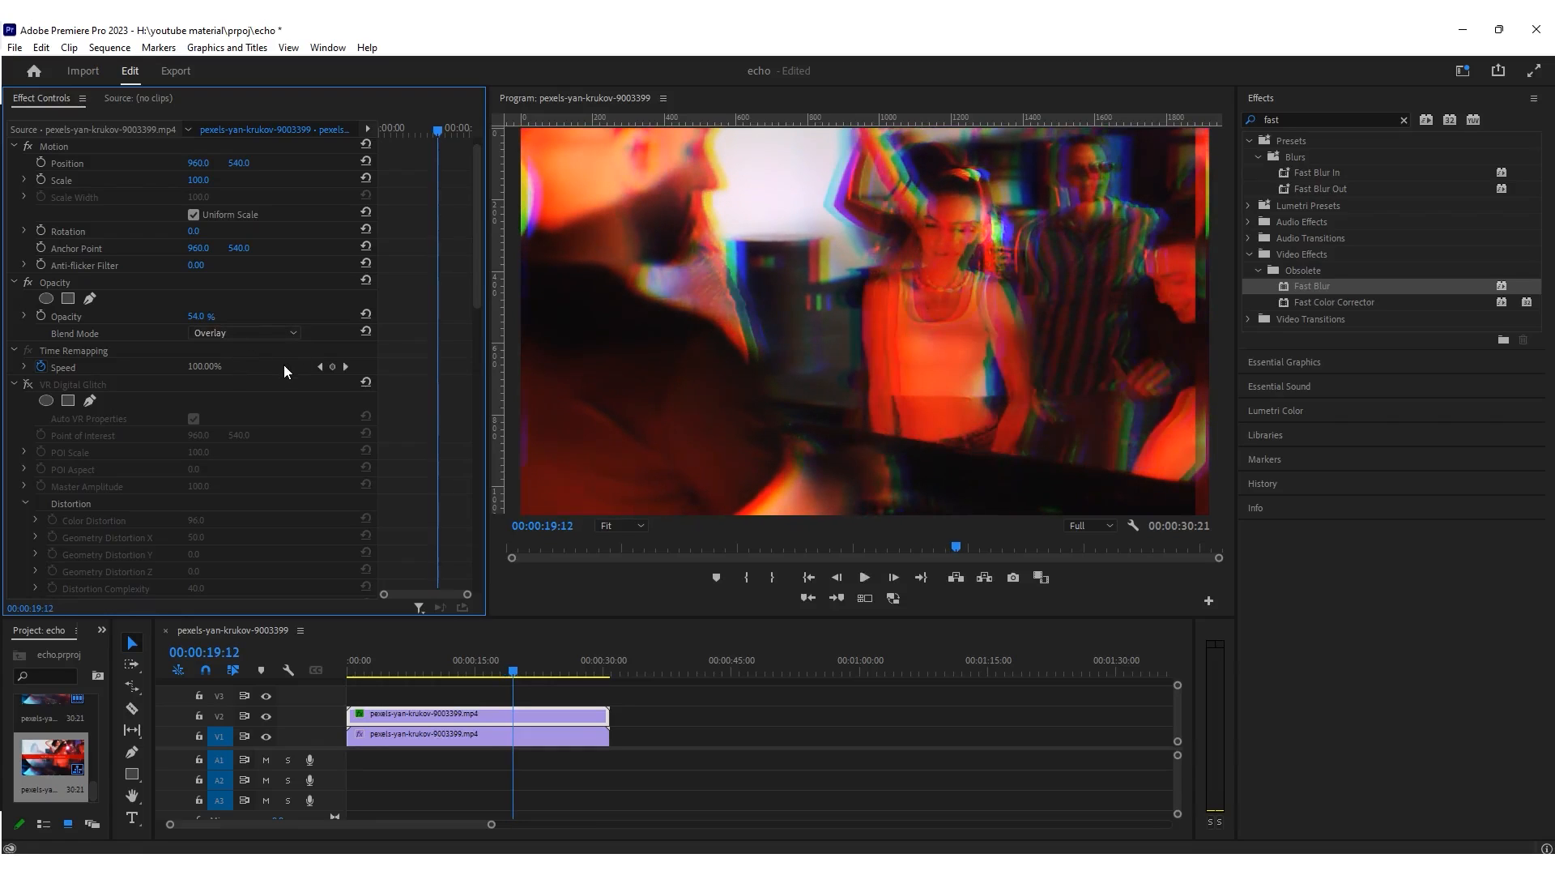
# - Try the Soft Light, Multiply and Darken blend modes on the V2 clip and return it to Overlay
pyautogui.click(264, 332)
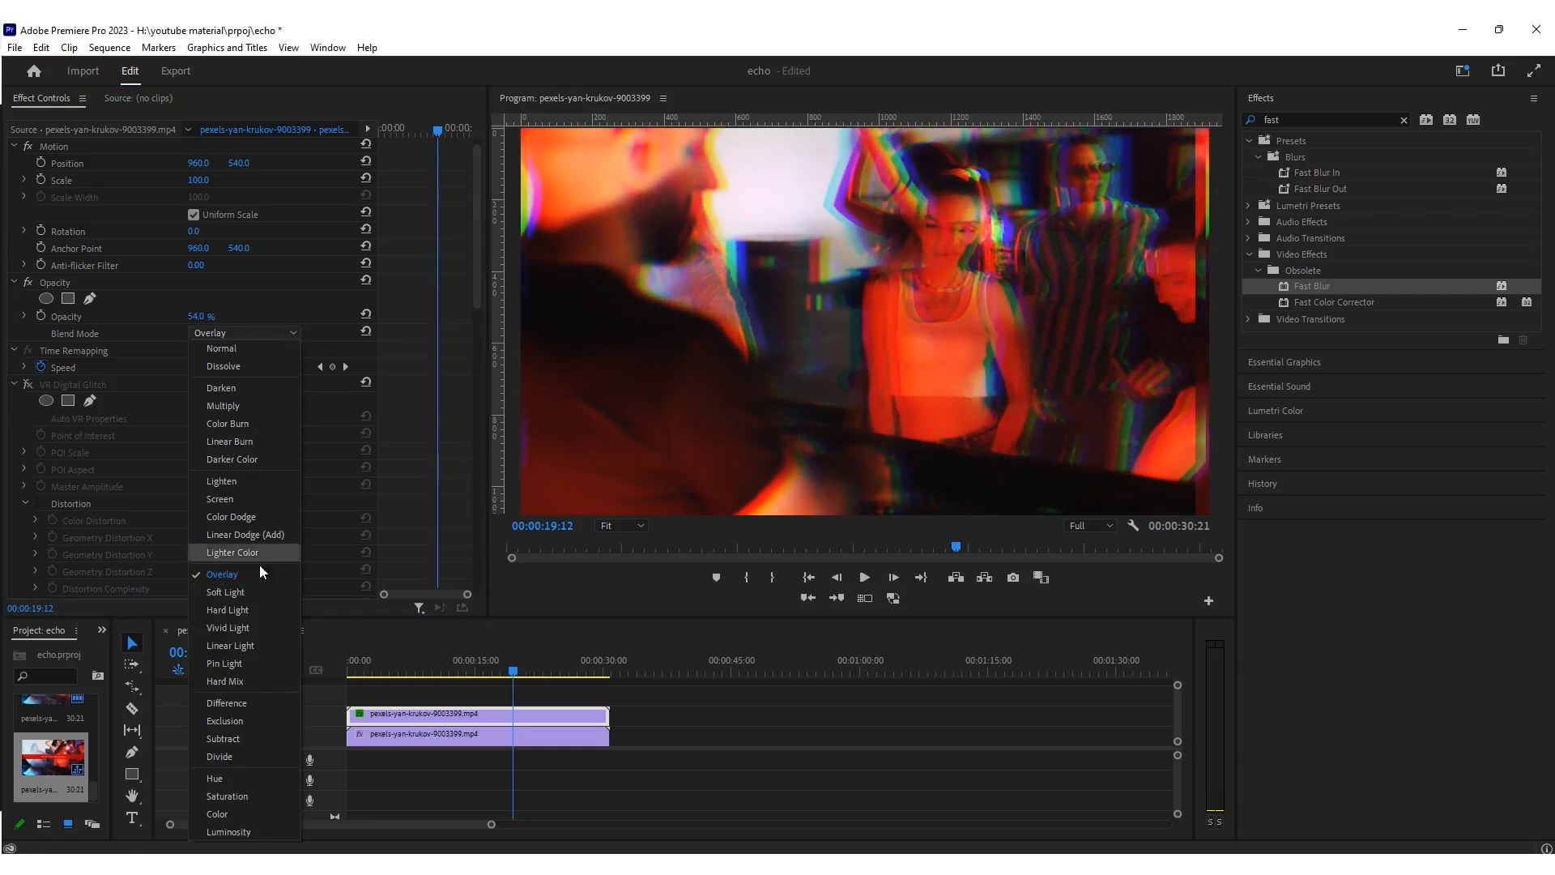
pyautogui.click(225, 592)
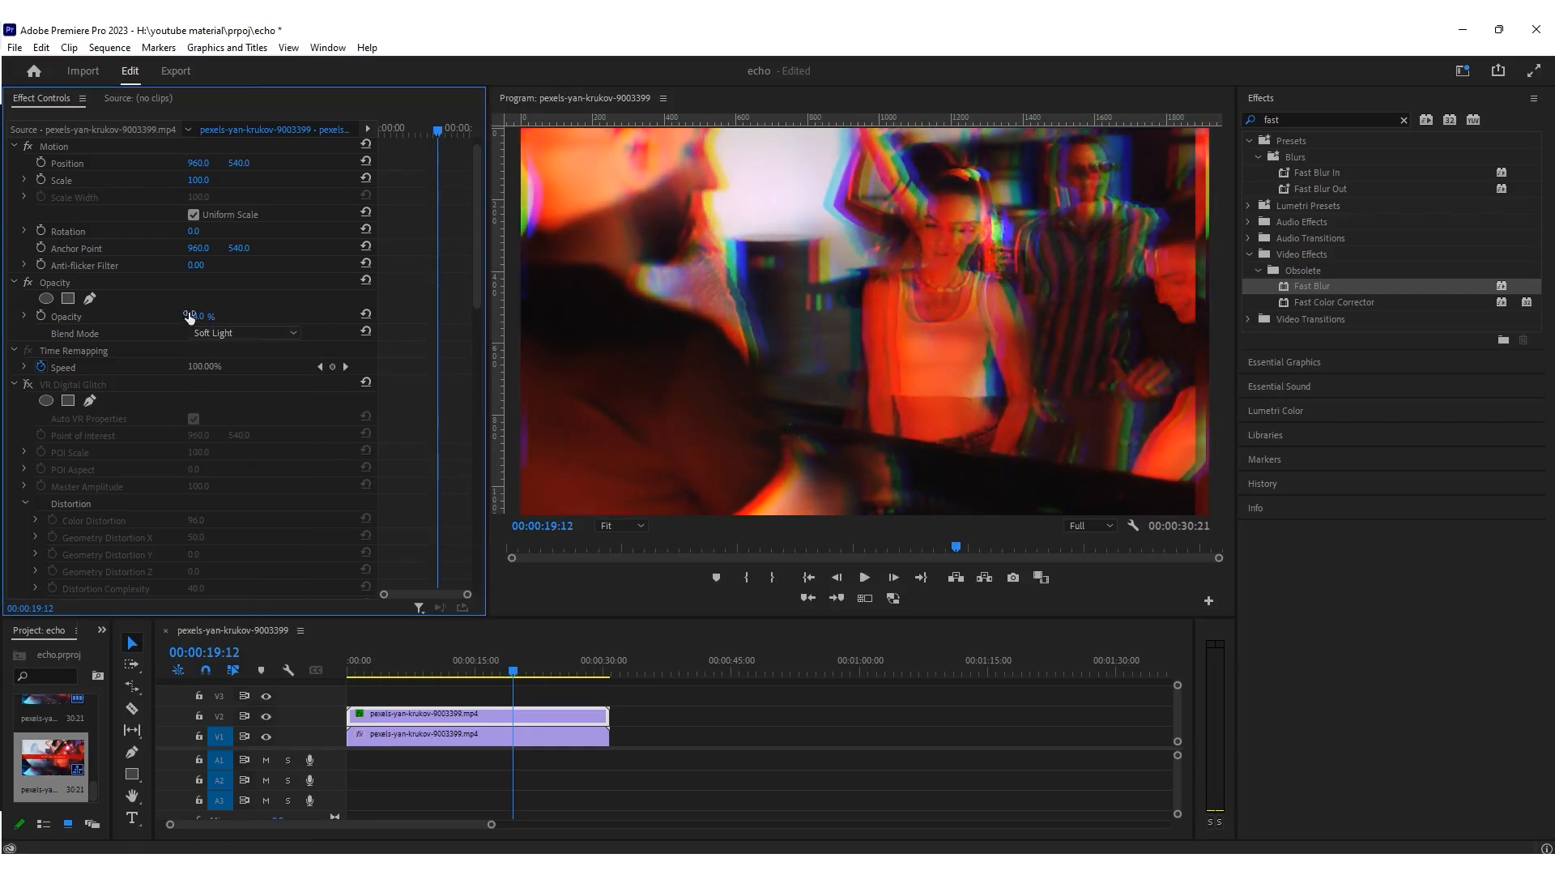
pyautogui.click(215, 333)
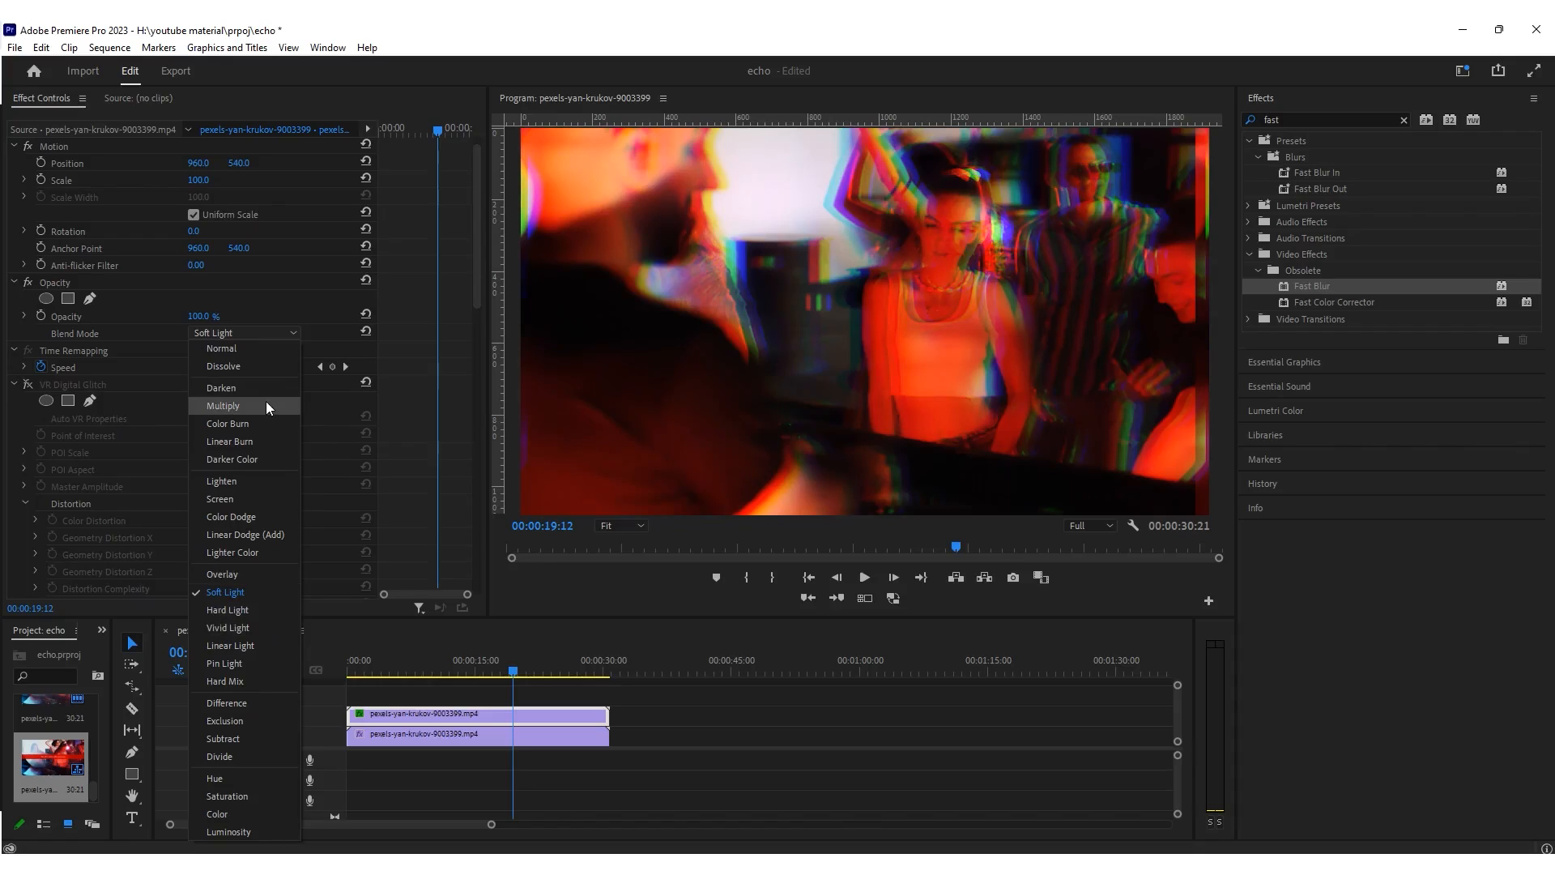
pyautogui.click(265, 404)
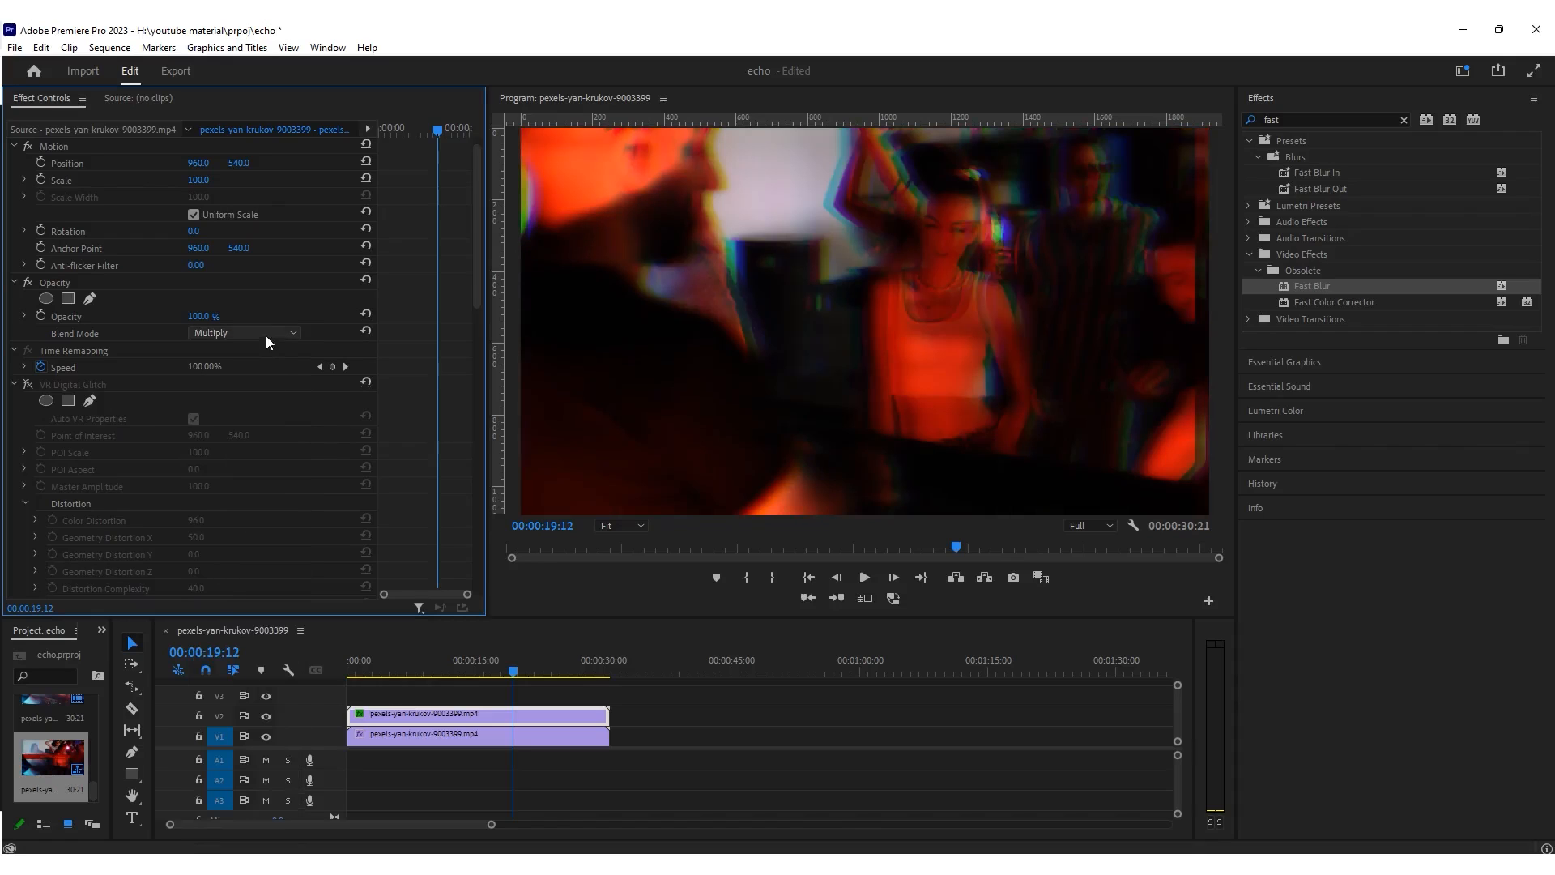
pyautogui.click(266, 333)
pyautogui.click(260, 387)
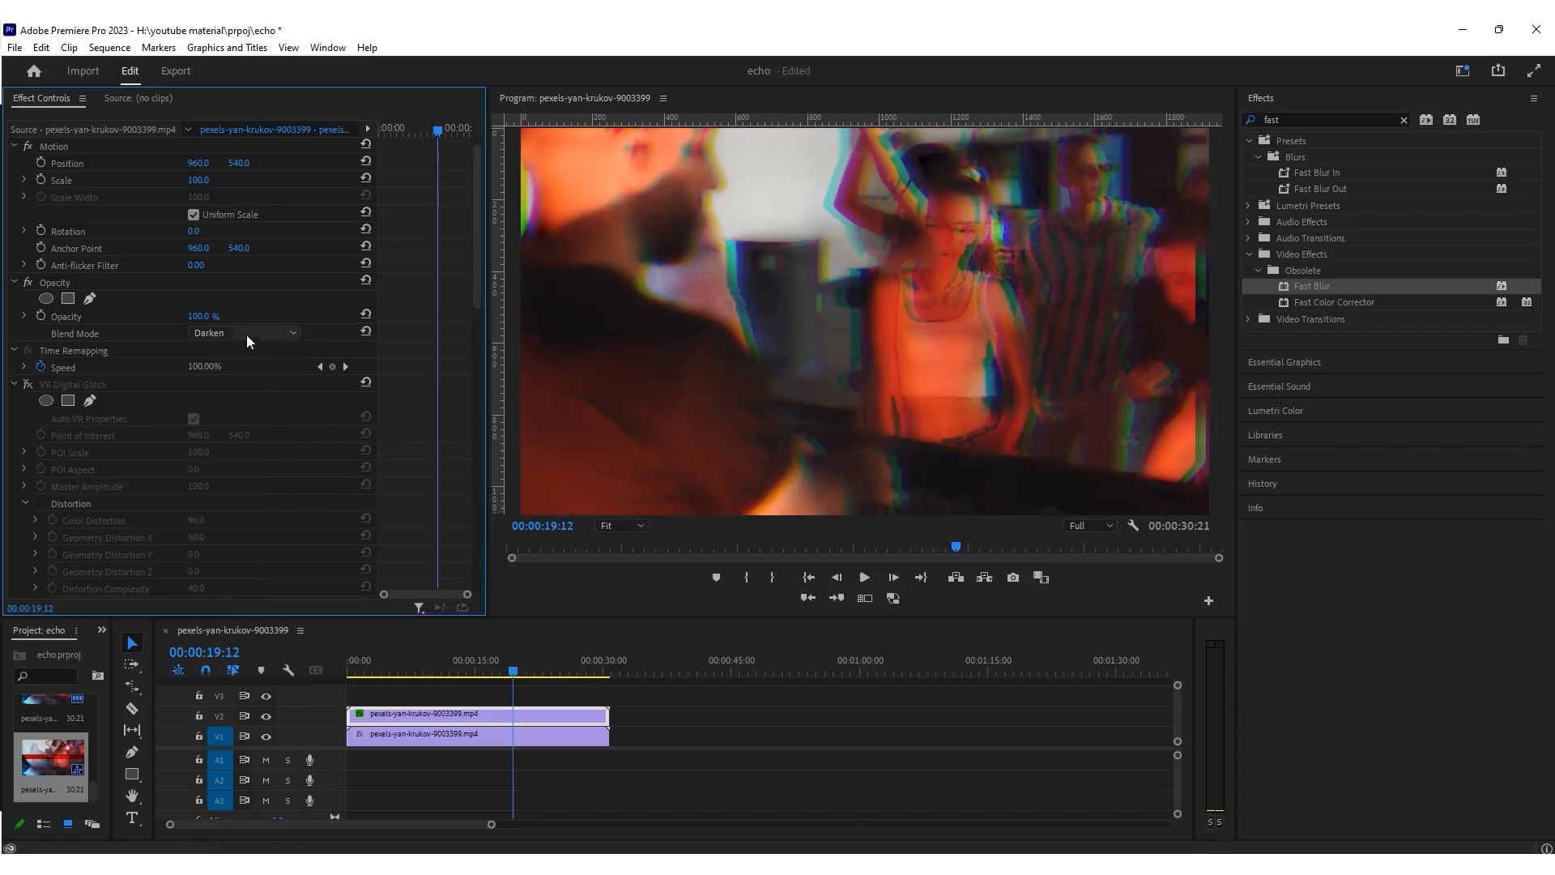
pyautogui.click(246, 334)
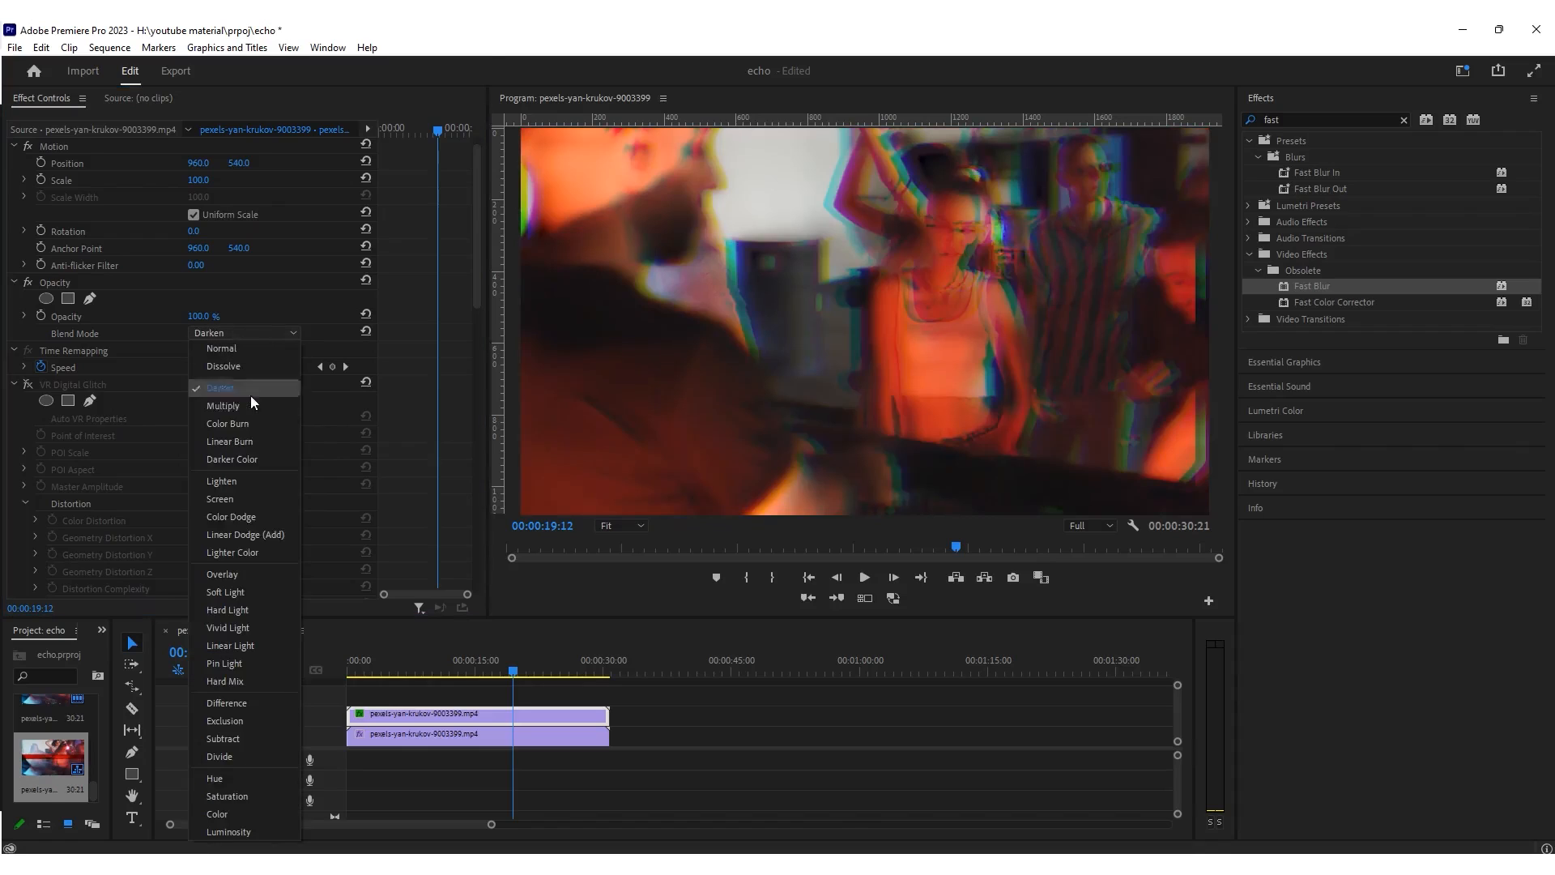
pyautogui.click(247, 575)
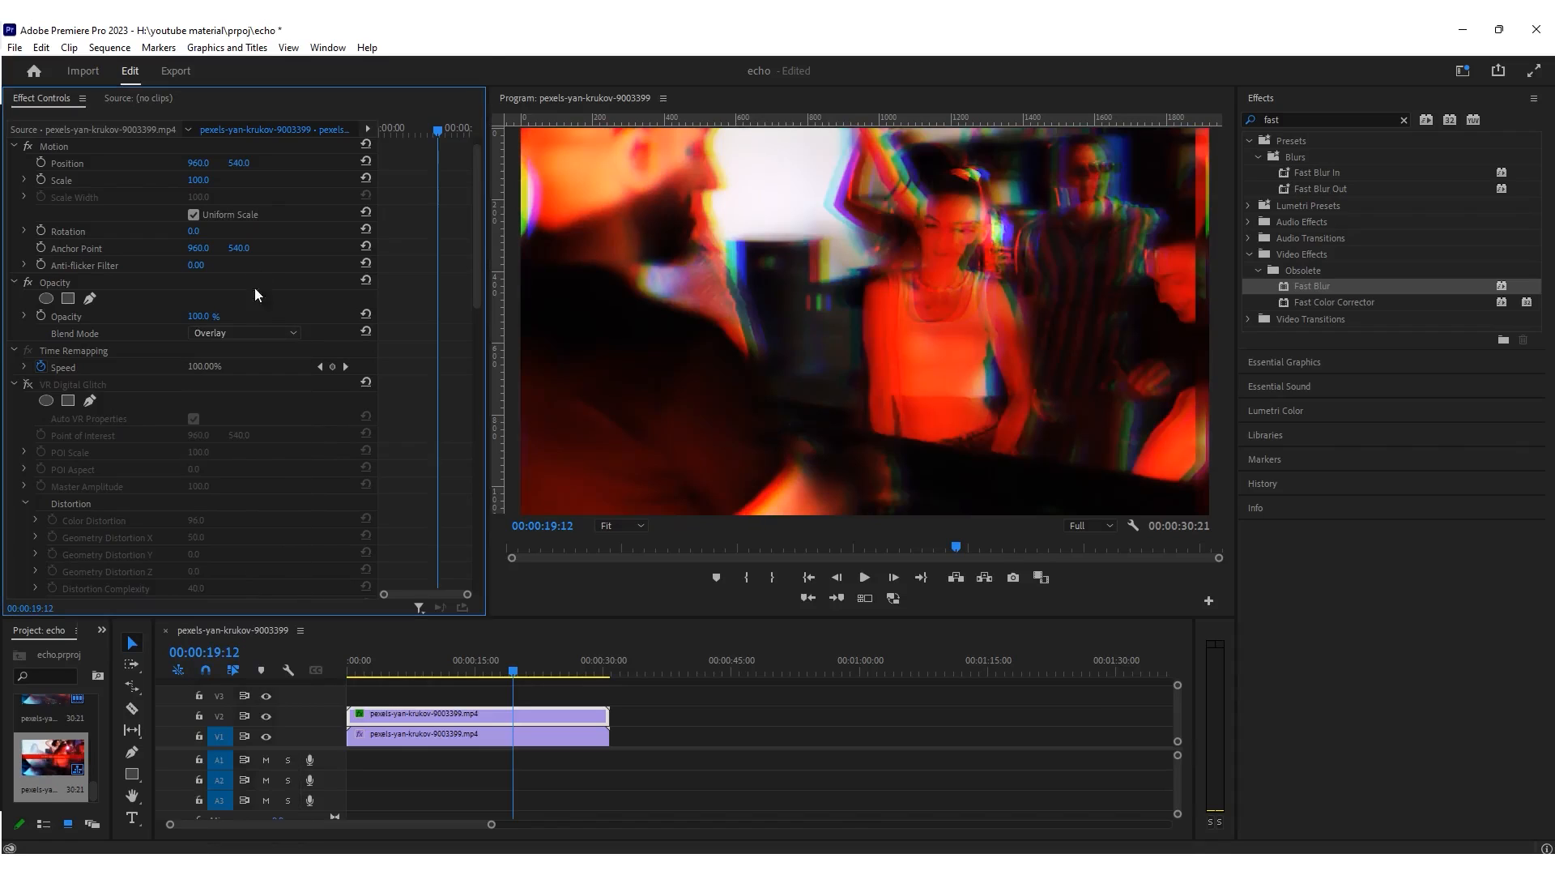
# - Set the V2 clip's Opacity to 20% and play the sequence from an earlier point to preview it
pyautogui.moveTo(196, 315); pyautogui.dragTo(138, 315)
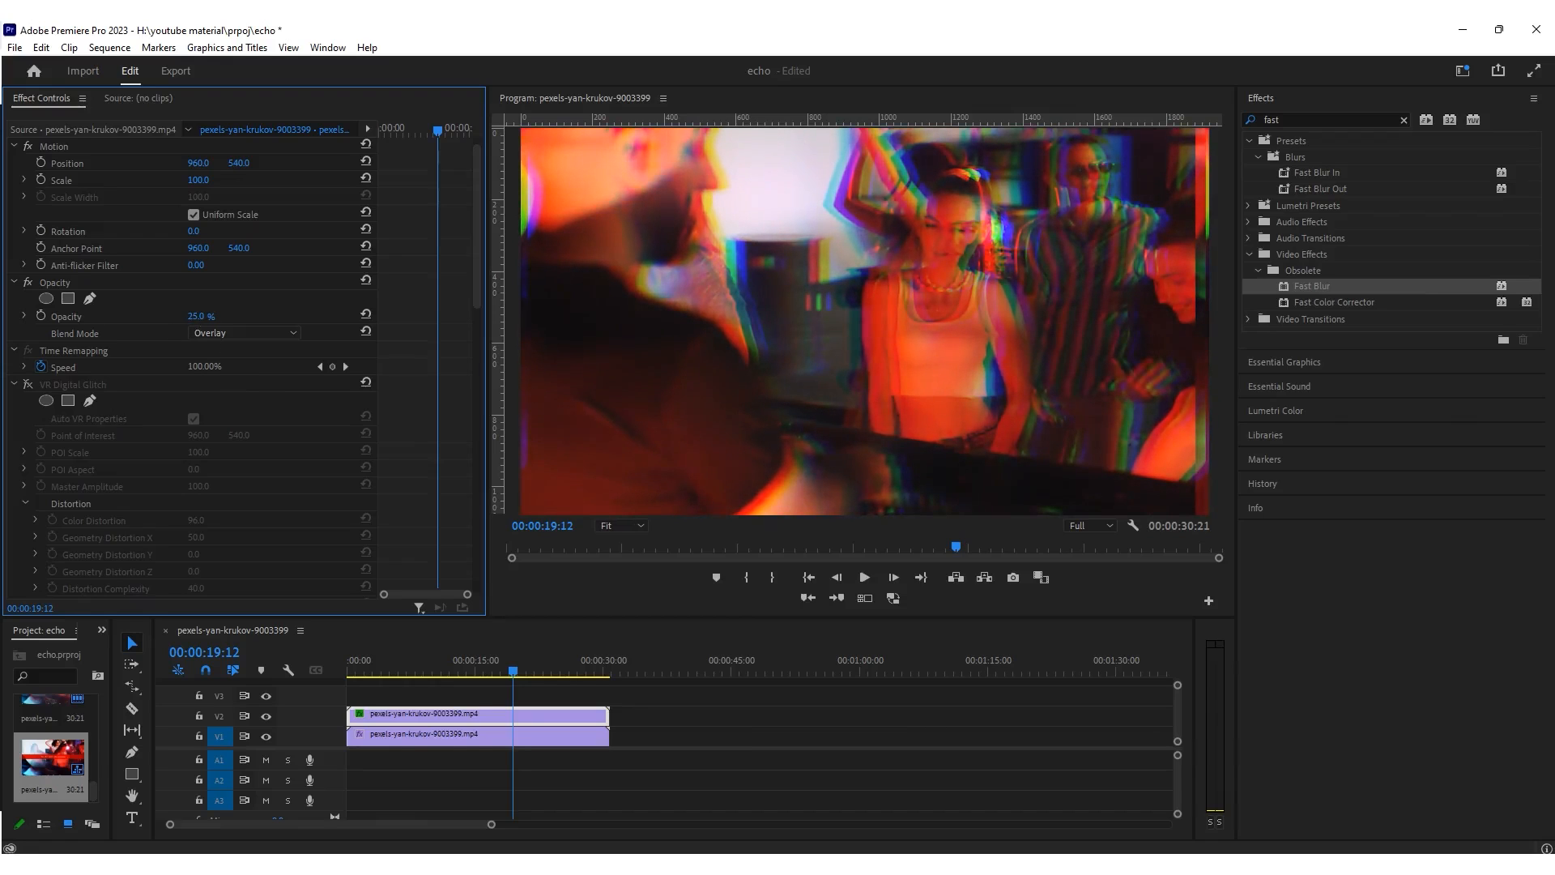
pyautogui.moveTo(196, 315); pyautogui.dragTo(394, 526)
pyautogui.moveTo(514, 673); pyautogui.dragTo(436, 672)
pyautogui.press('space')
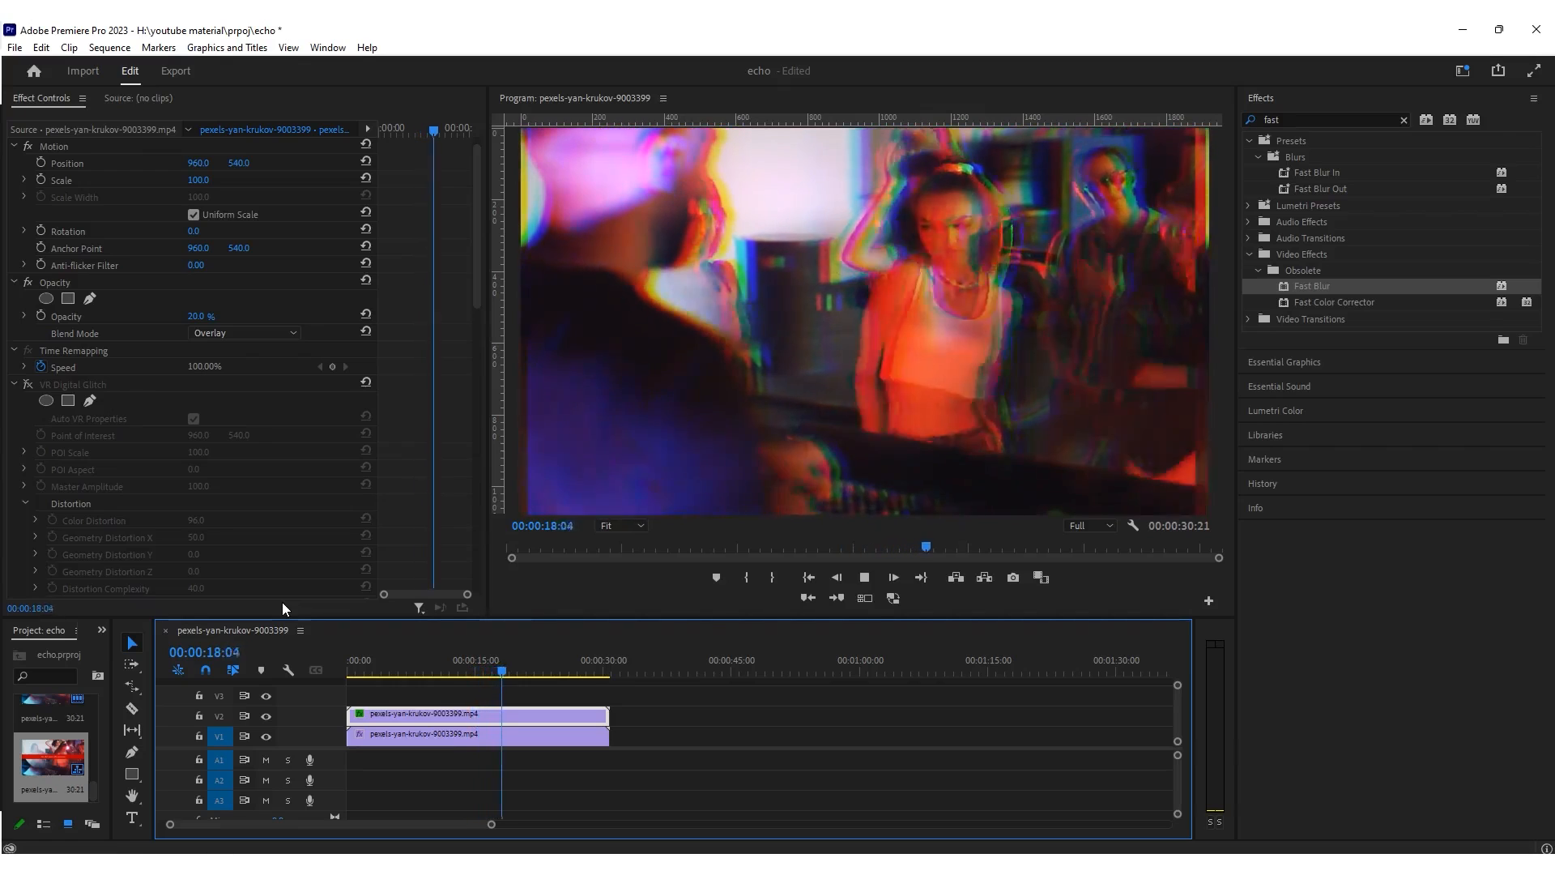
pyautogui.press('space')
# - Review the effect settings below Opacity on the V2 clip
pyautogui.scroll(-3, 307, 466)
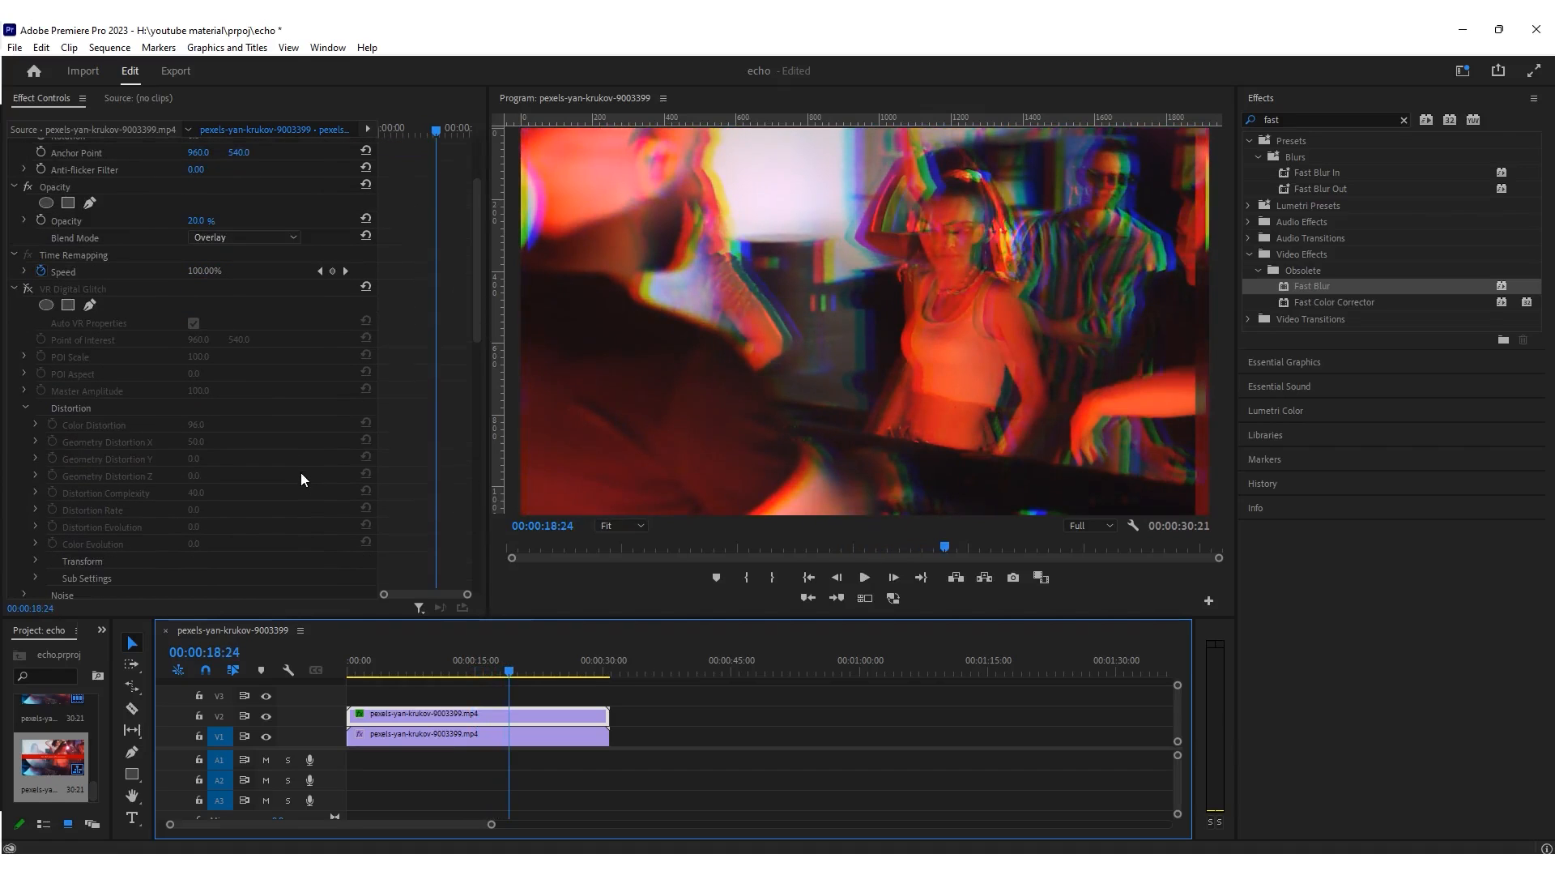
pyautogui.scroll(-9, 300, 479)
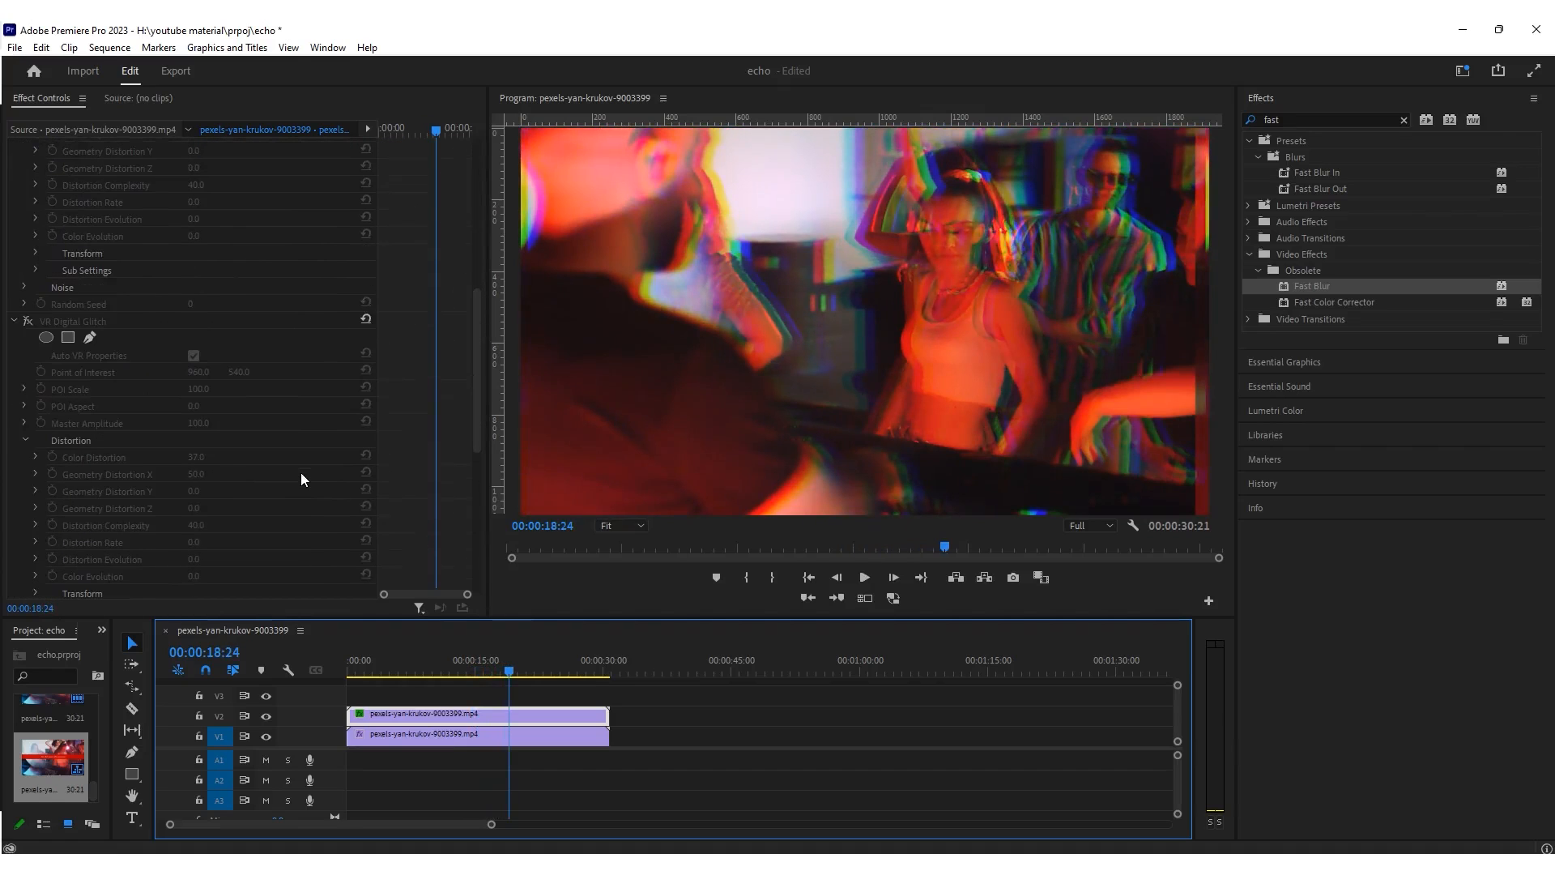